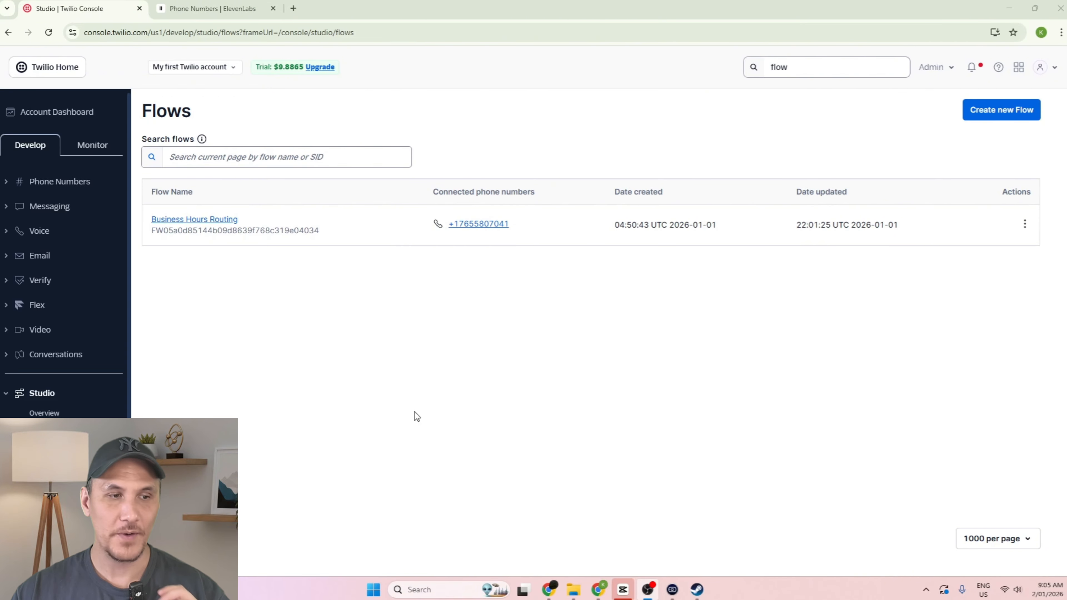
Step: Create a new Studio flow named "Business Hours Routing DEMO"
{"action": "left_click", "coordinate": [997, 122]}
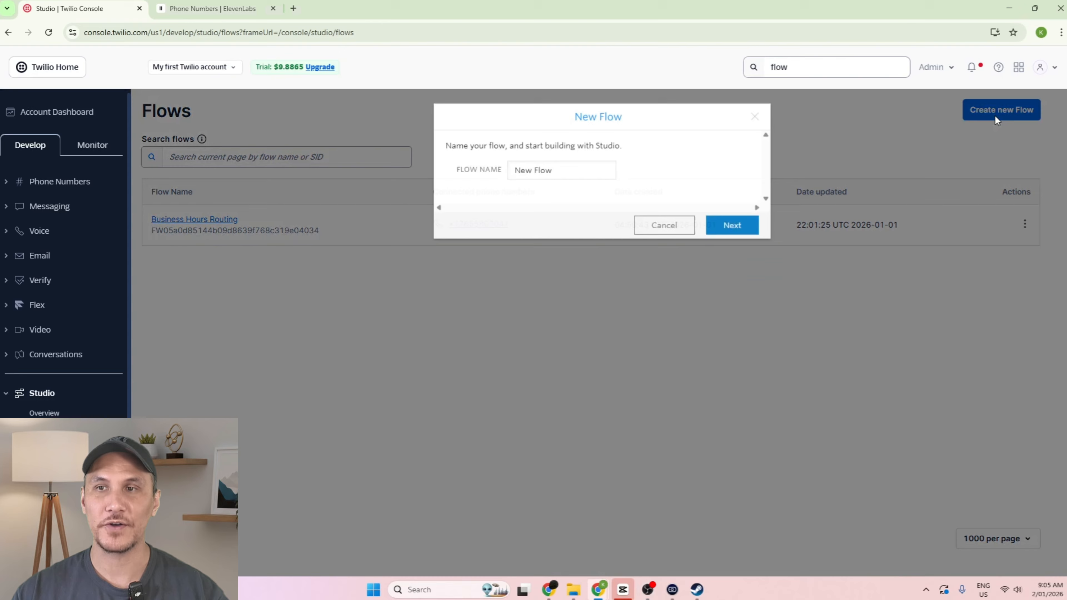
{"action": "left_click", "coordinate": [572, 169]}
{"action": "key", "text": "ctrl+a"}
{"action": "type", "text": "Business "}
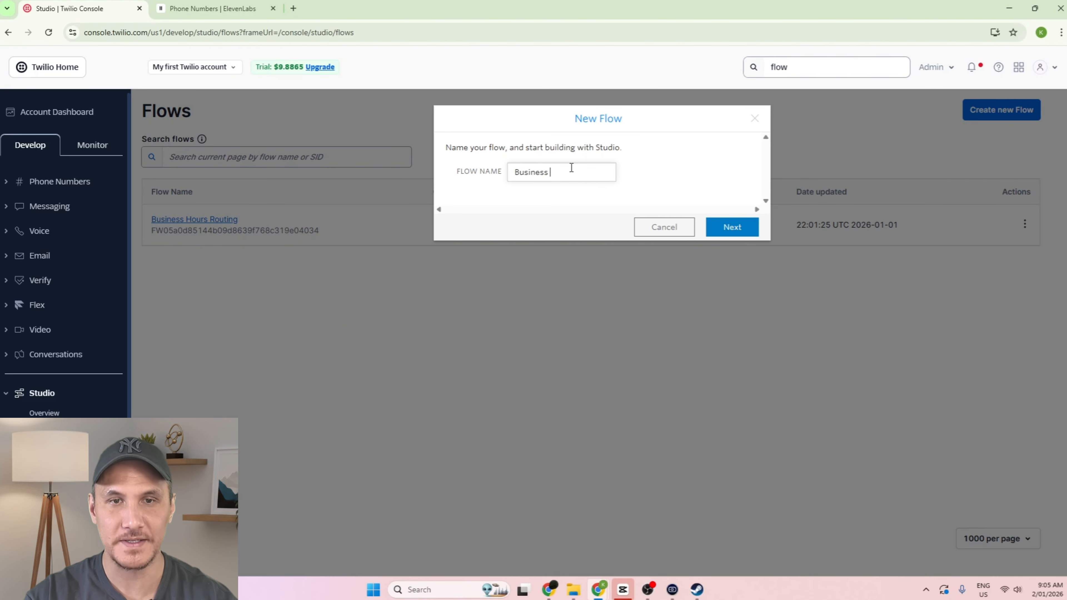
{"action": "type", "text": "Hours Routing DEMO"}
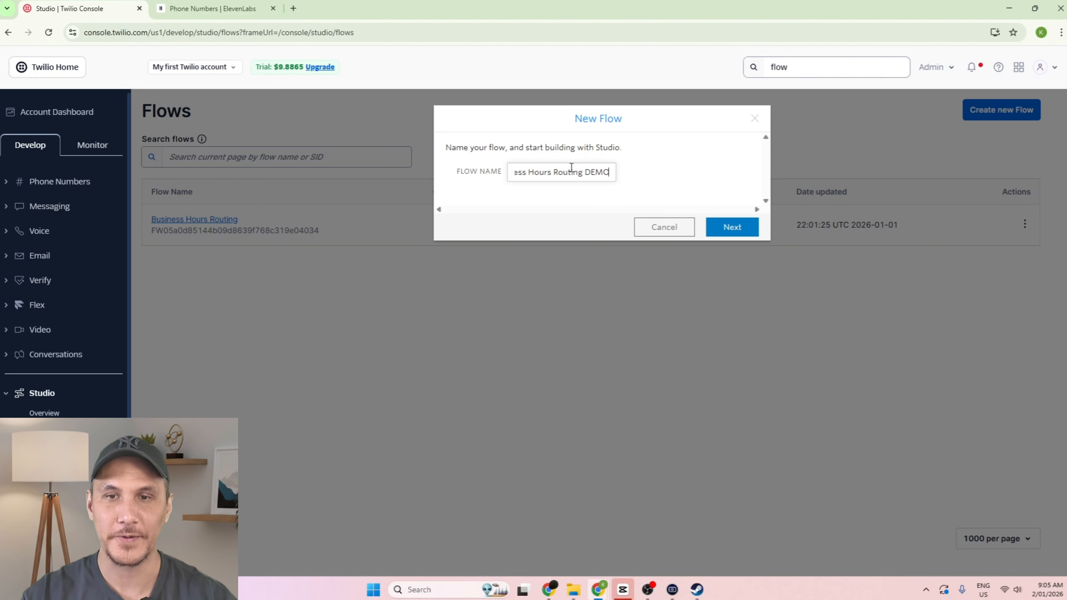
{"action": "left_click", "coordinate": [733, 227]}
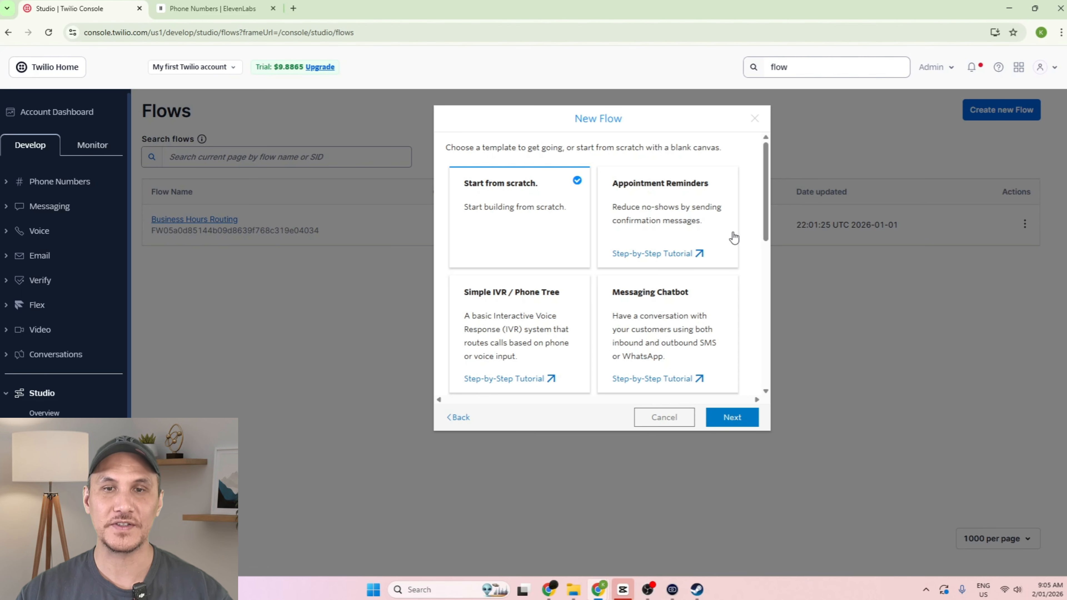
Step: Browse the flow templates and continue with Start from scratch
{"action": "scroll", "coordinate": [740, 228], "scroll_direction": "down", "scroll_amount": 1}
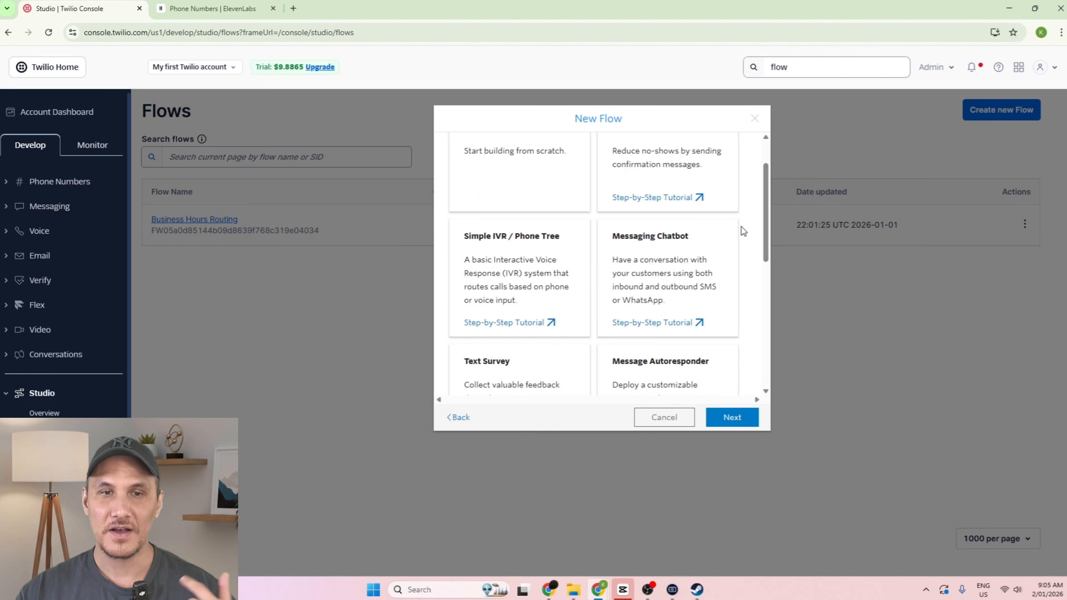
{"action": "scroll", "coordinate": [742, 226], "scroll_direction": "down", "scroll_amount": 3}
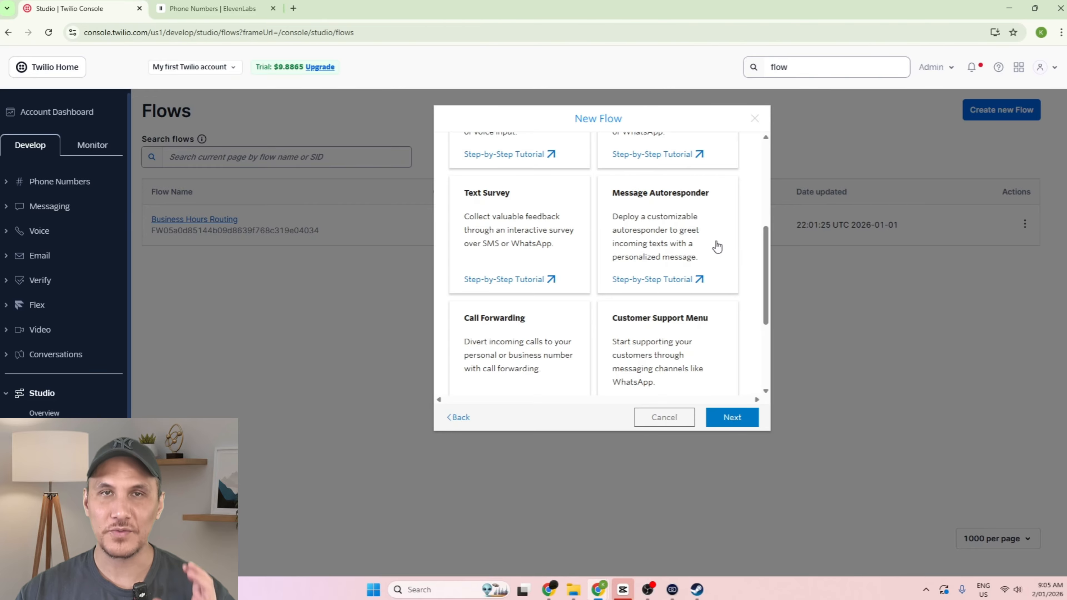
{"action": "scroll", "coordinate": [743, 241], "scroll_direction": "up", "scroll_amount": 4}
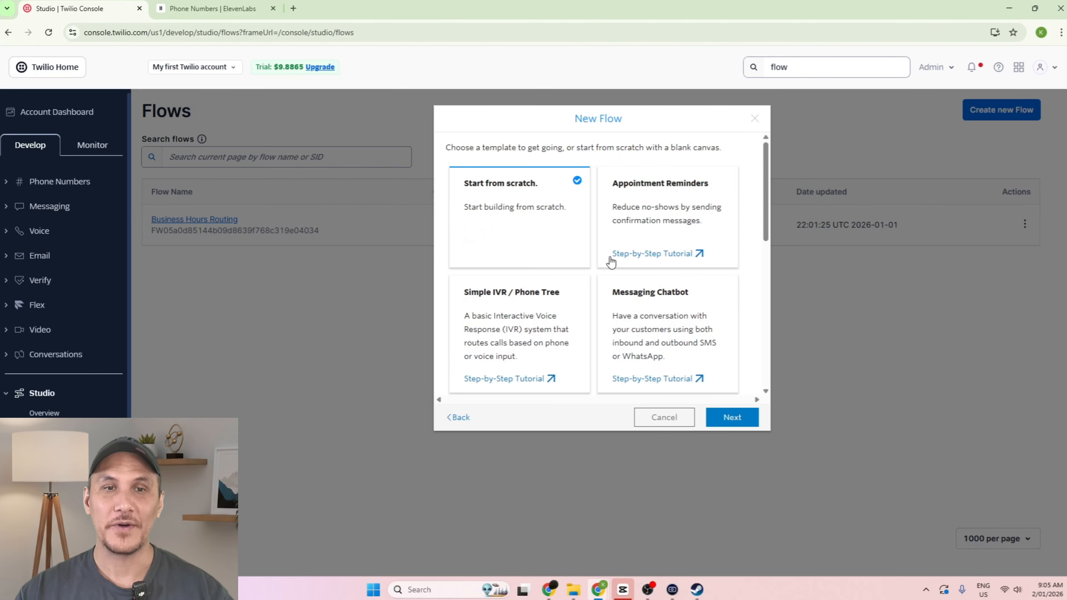
{"action": "left_click", "coordinate": [732, 417]}
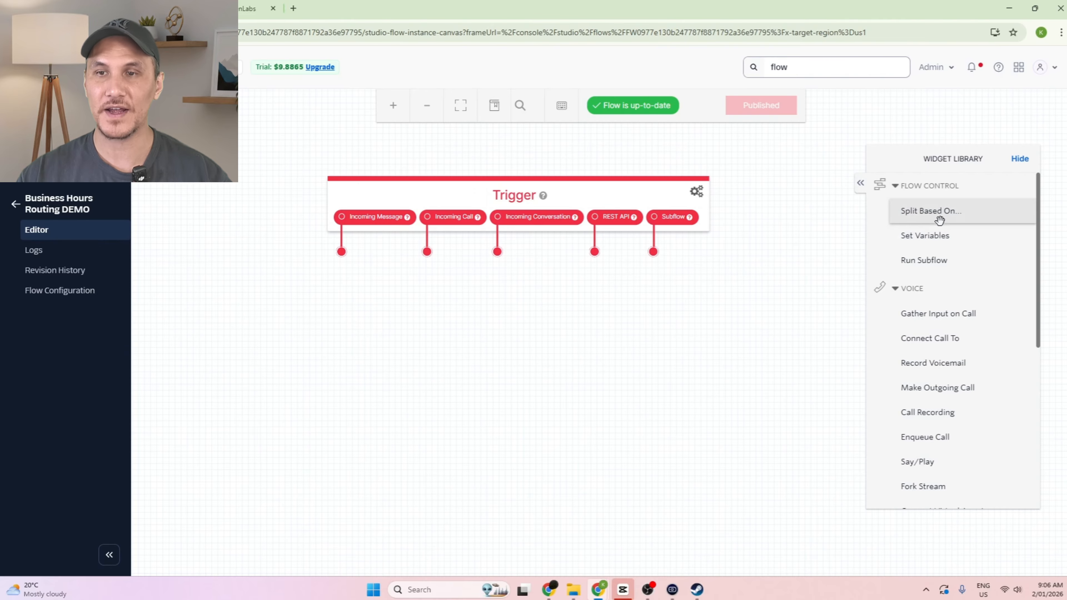
Step: Add a Split Based On widget named CheckDayOfWeek that tests {{'now' | local_time | date: '%A'}}
{"action": "left_click_drag", "start_coordinate": [938, 212], "coordinate": [406, 303]}
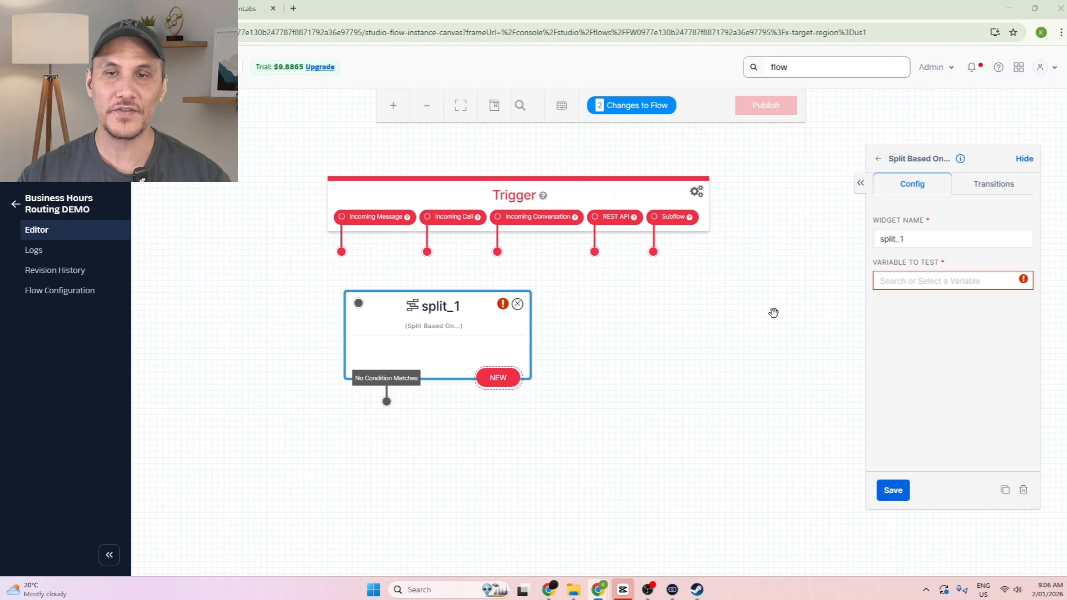
{"action": "double_click", "coordinate": [916, 243]}
{"action": "type", "text": "CheckDayOfWeek"}
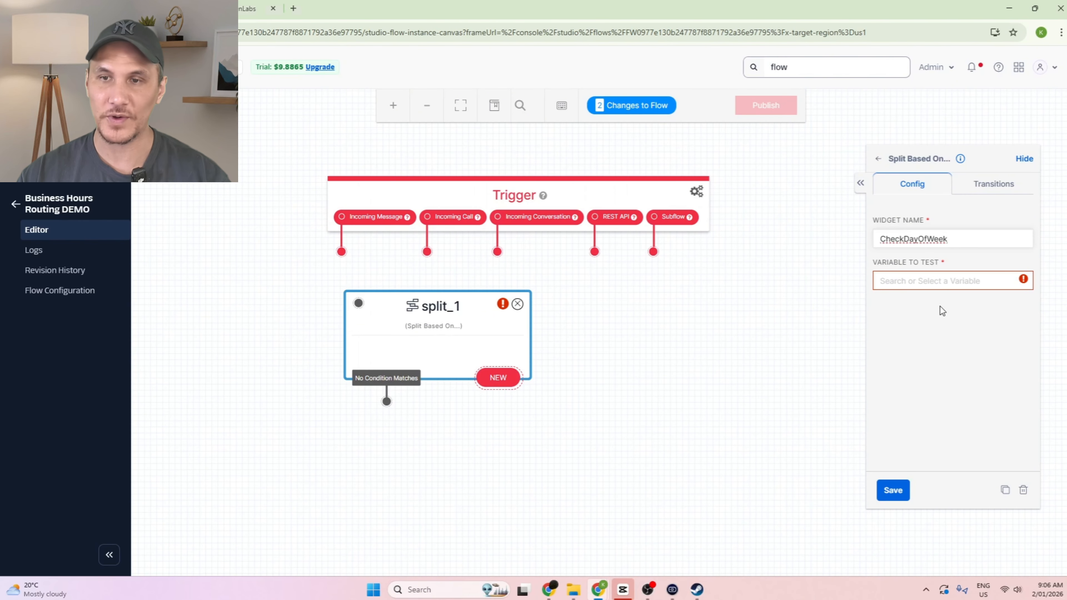
{"action": "key", "text": "Tab"}
{"action": "type", "text": "'now' | local_time | date: '%A'"}
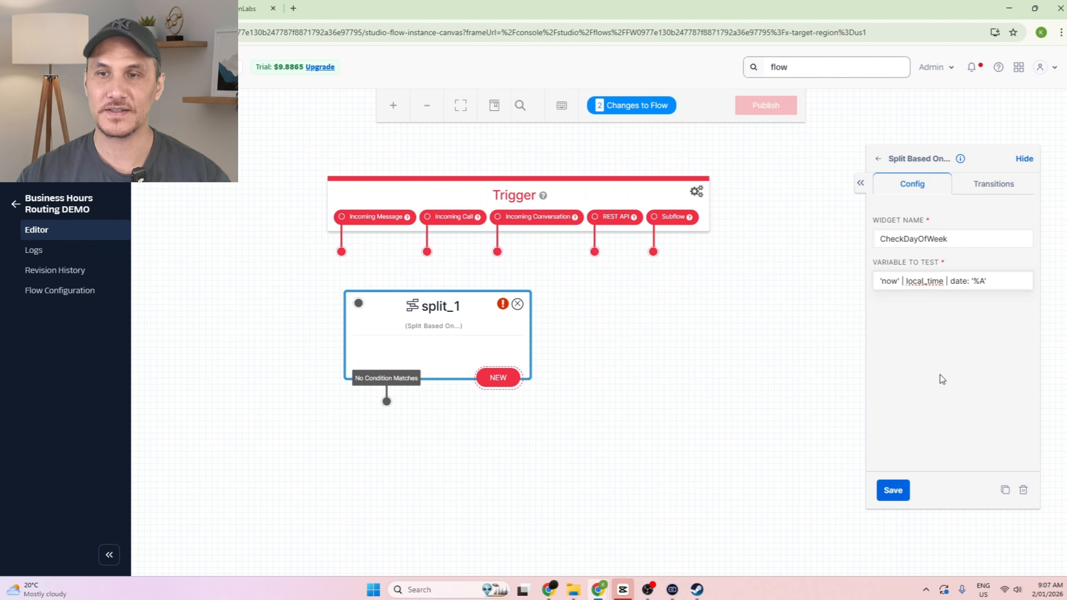
Step: Point CheckDayOfWeek's no-condition-match transition back to CheckDayOfWeek
{"action": "left_click", "coordinate": [993, 192]}
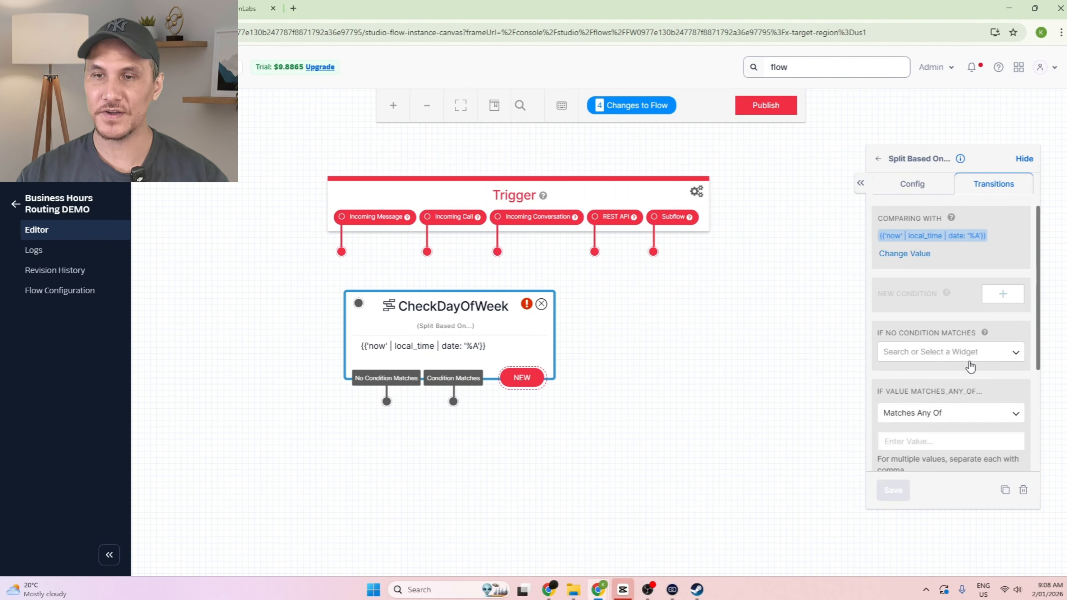
{"action": "left_click", "coordinate": [969, 357]}
{"action": "left_click", "coordinate": [952, 383]}
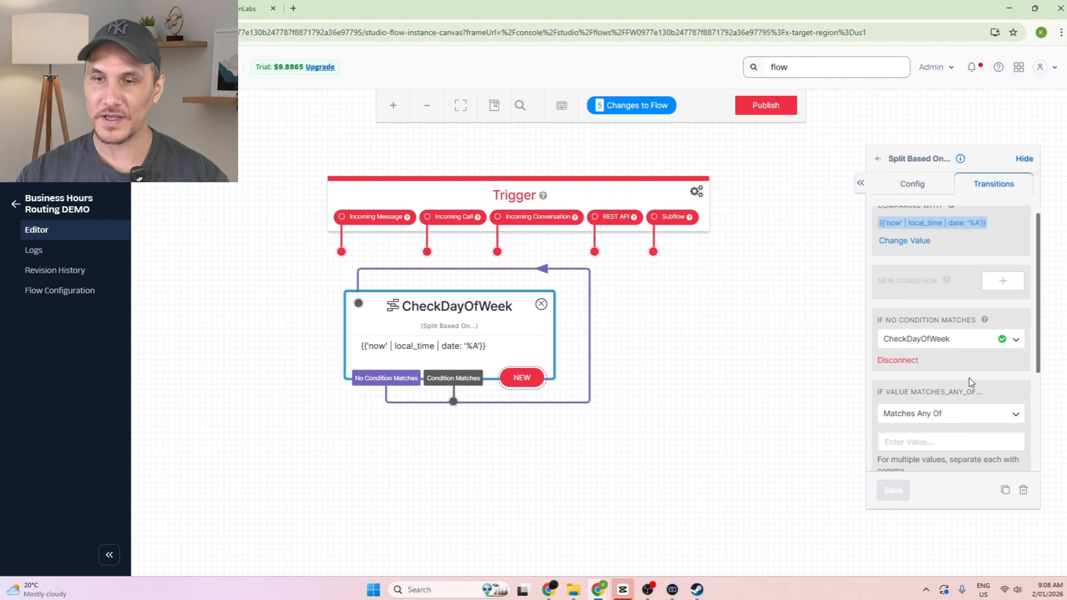
Step: Set CheckDayOfWeek's condition to match any of Saturday,Sunday and save the widget
{"action": "left_click", "coordinate": [941, 443]}
{"action": "type", "text": "Saturday,Sunday"}
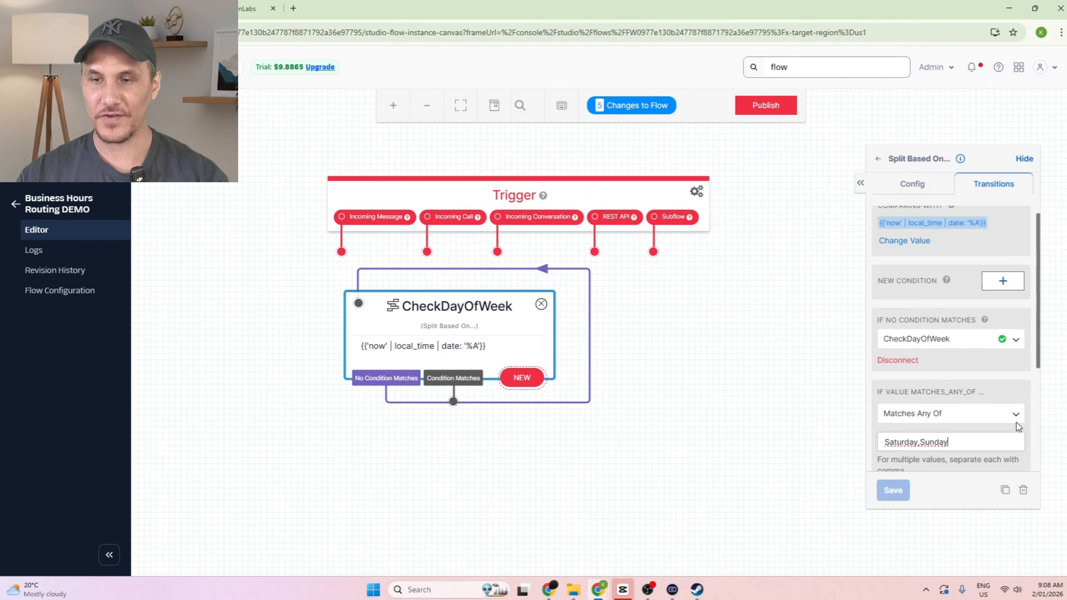
{"action": "scroll", "coordinate": [1005, 351], "scroll_direction": "down", "scroll_amount": 1}
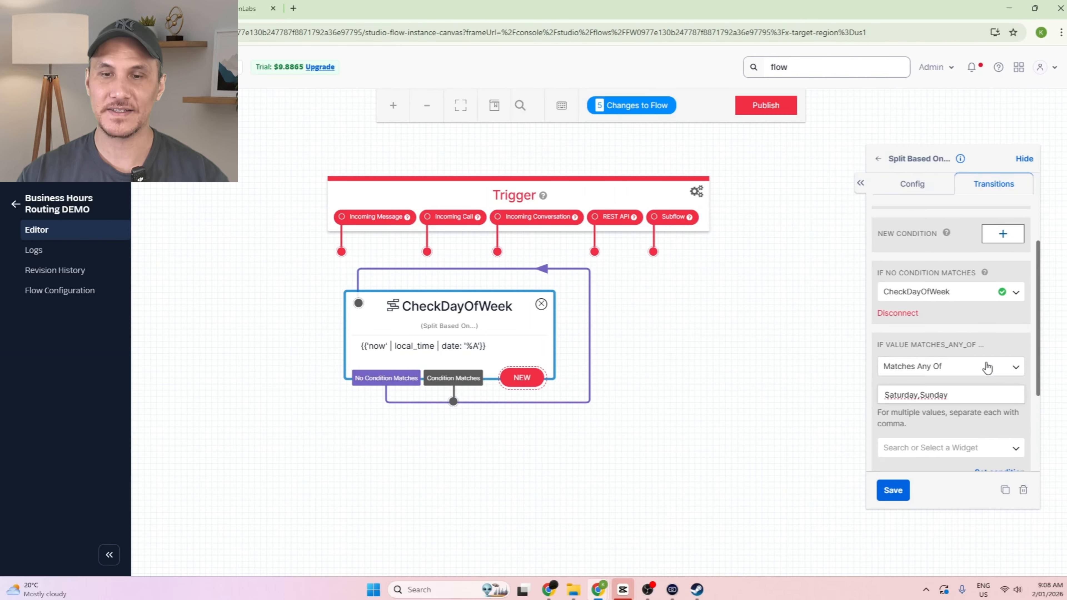
{"action": "left_click", "coordinate": [893, 491]}
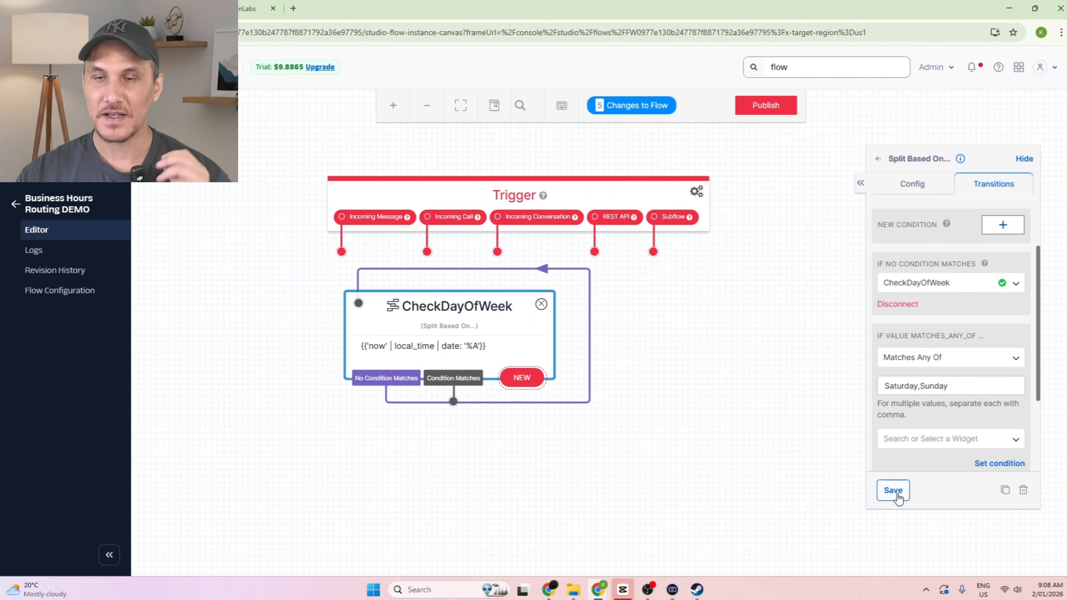
Step: Connect the Incoming Call trigger to the CheckDayOfWeek widget
{"action": "left_click", "coordinate": [432, 262]}
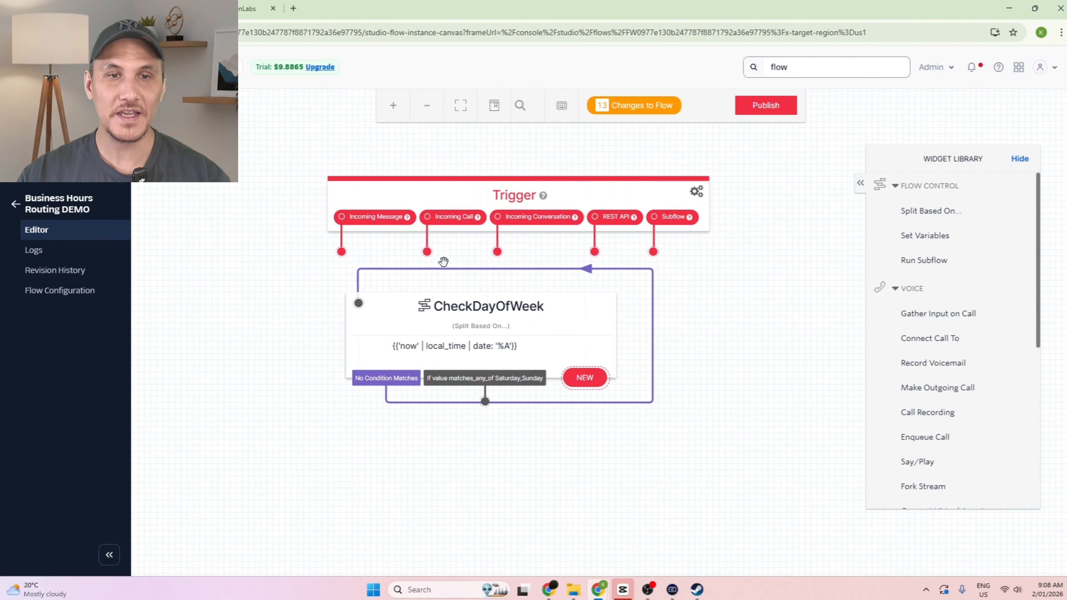
{"action": "left_click_drag", "start_coordinate": [427, 252], "coordinate": [358, 303]}
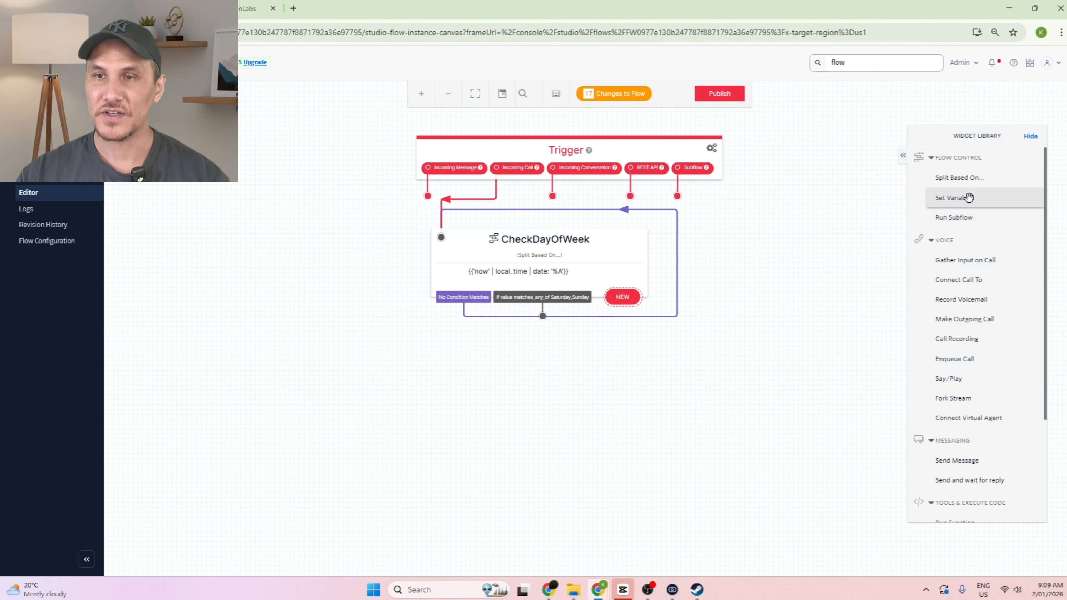
Step: Add a second Split Based On widget named CheckBusinessHours that tests {{'now' | local_time | date: '%H'}}
{"action": "left_click_drag", "start_coordinate": [979, 179], "coordinate": [376, 417]}
{"action": "left_click", "coordinate": [304, 378]}
{"action": "left_click_drag", "start_coordinate": [303, 378], "coordinate": [308, 379]}
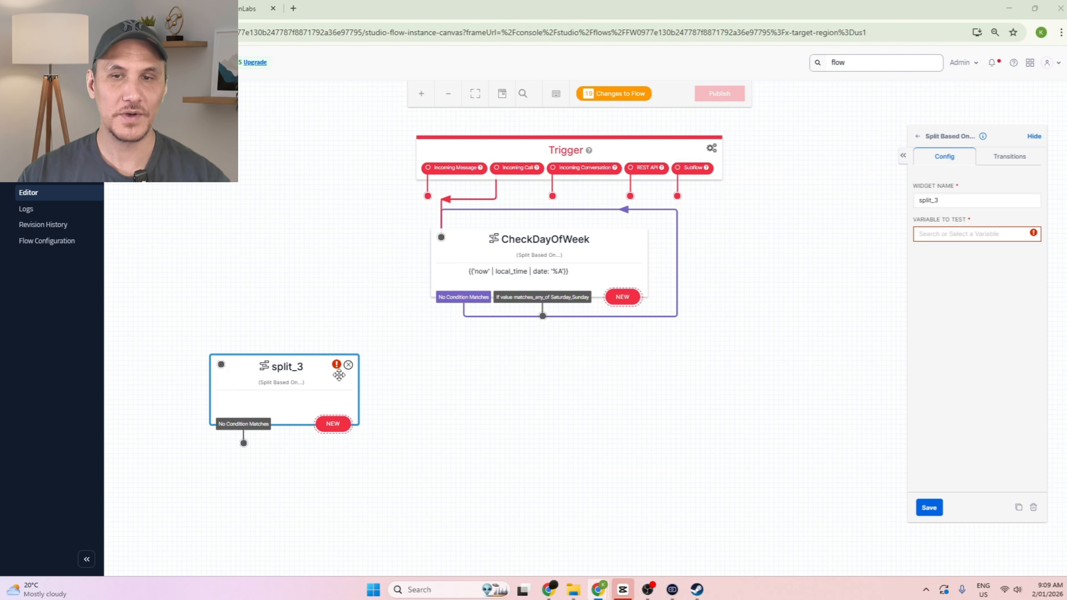
{"action": "double_click", "coordinate": [953, 204]}
{"action": "type", "text": "CheckBusinessHours"}
{"action": "left_click", "coordinate": [967, 289]}
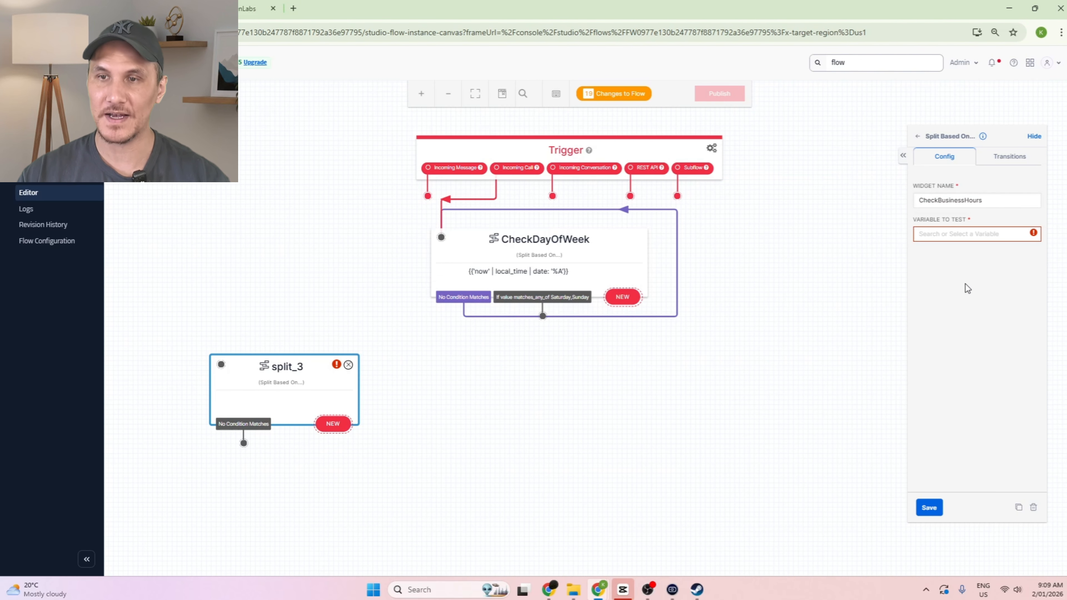
{"action": "left_click", "coordinate": [959, 233]}
{"action": "type", "text": "'now' | local_time | date: '%H'"}
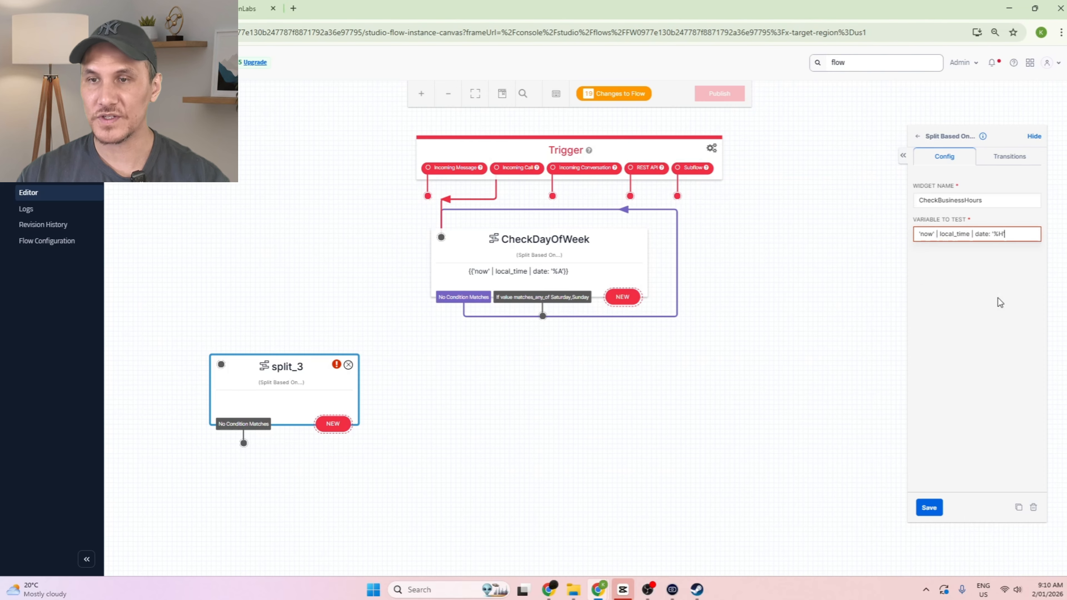
{"action": "left_click", "coordinate": [990, 346]}
{"action": "left_click", "coordinate": [1008, 156]}
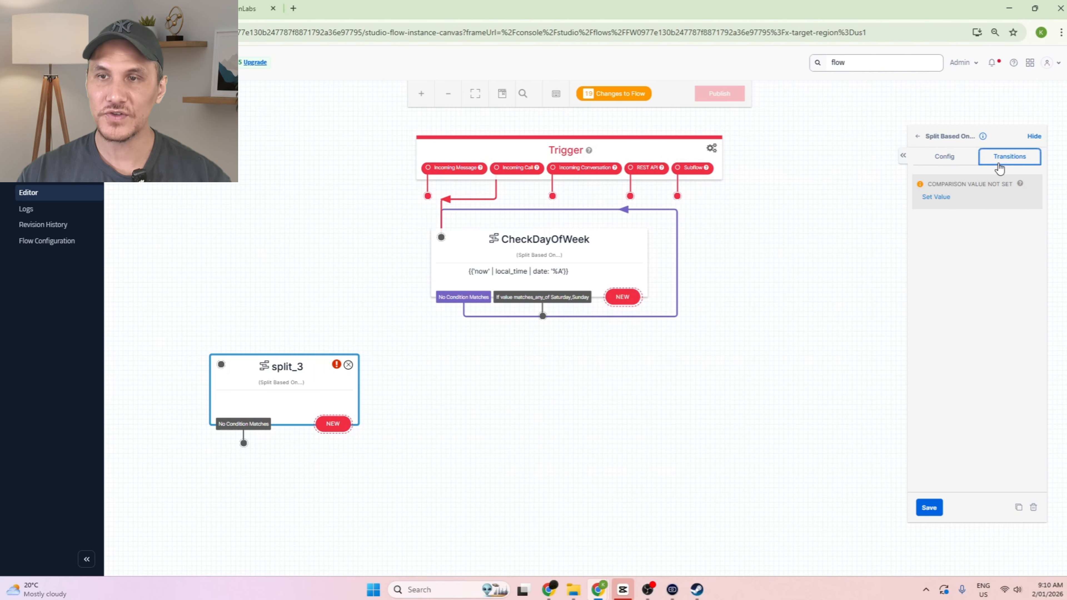
{"action": "left_click", "coordinate": [939, 198]}
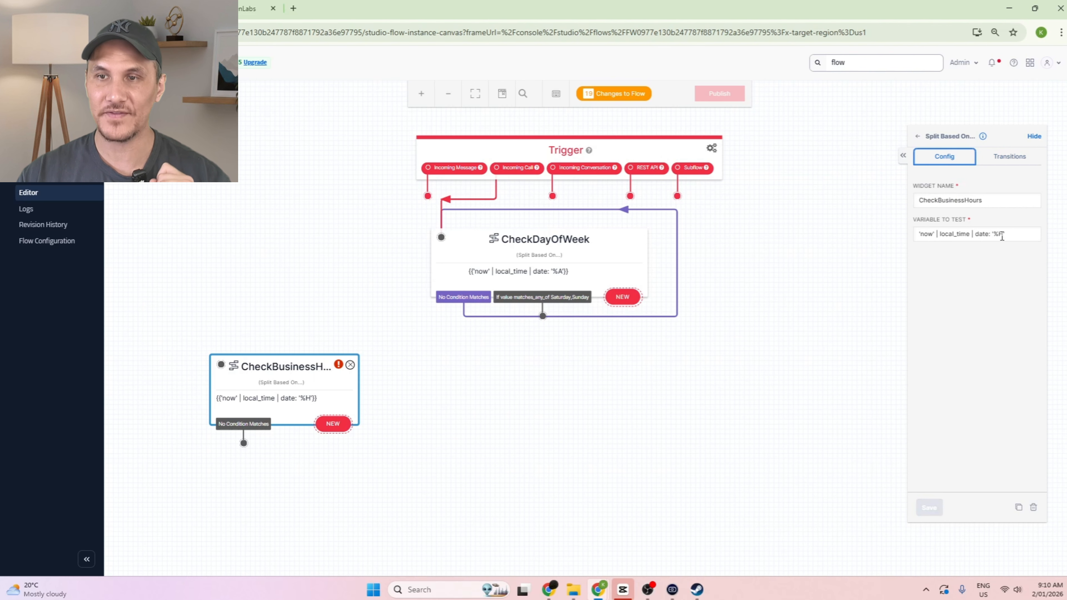
Step: Add a new condition to CheckBusinessHours and point its no-condition-match transition to CheckBusinessHours
{"action": "left_click", "coordinate": [1009, 157]}
{"action": "left_click", "coordinate": [1017, 239]}
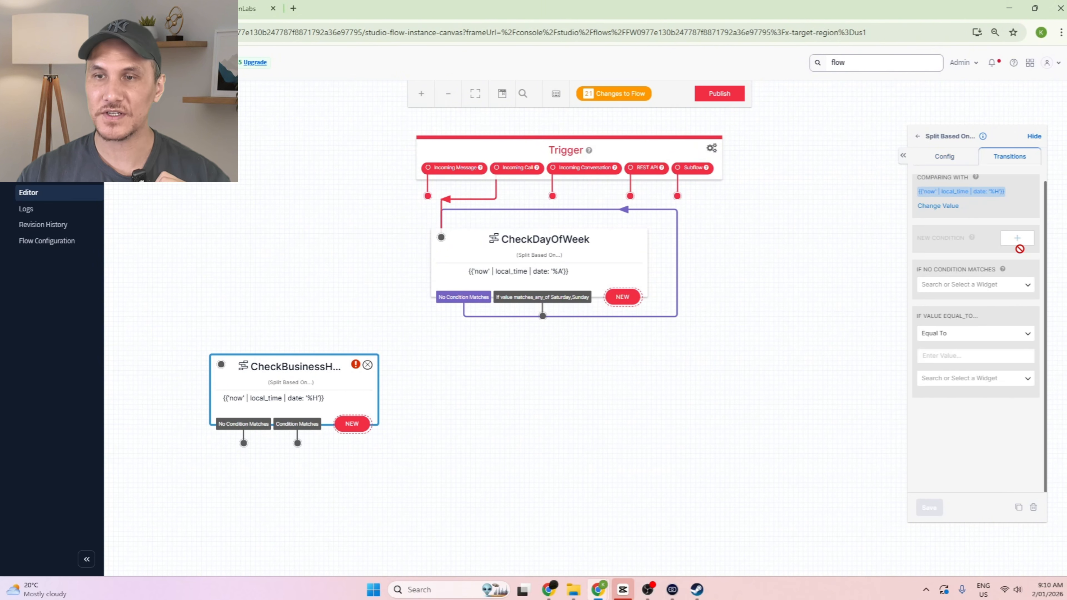
{"action": "left_click", "coordinate": [976, 291]}
{"action": "left_click", "coordinate": [983, 347]}
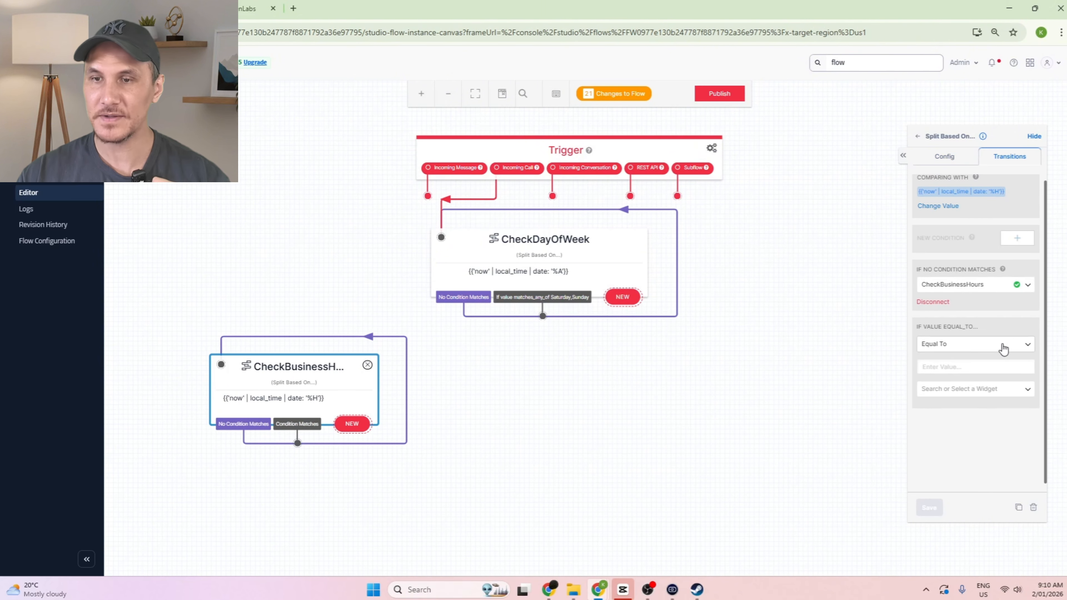
Step: Set CheckBusinessHours' condition to Matches Any Of 09,10,11,12,13,14,15,16 and save
{"action": "left_click", "coordinate": [976, 413]}
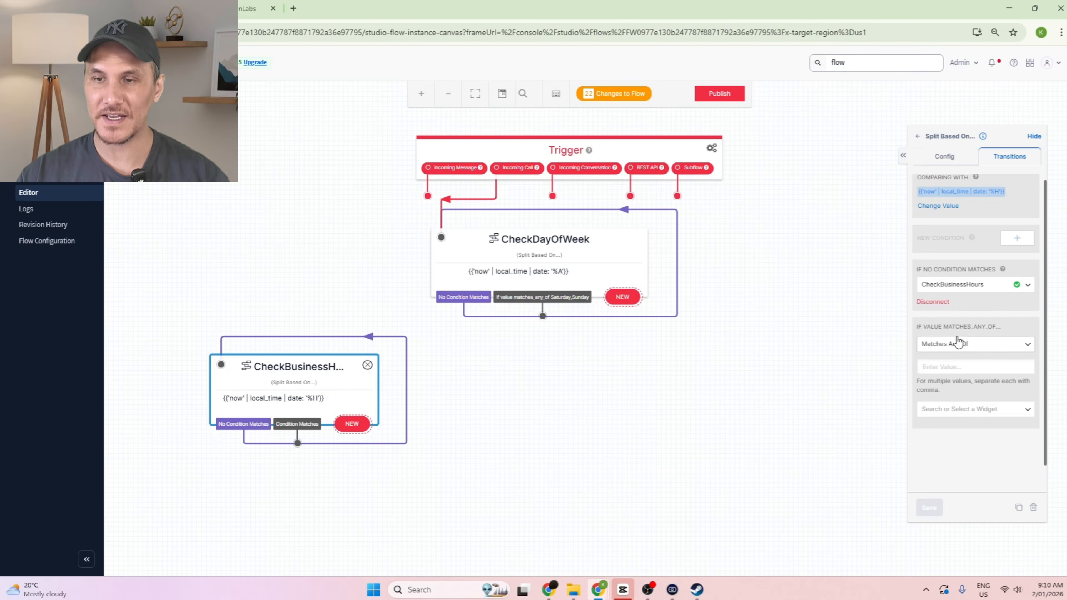
{"action": "left_click", "coordinate": [951, 367]}
{"action": "type", "text": "09,10,11,12,13,14,15,16"}
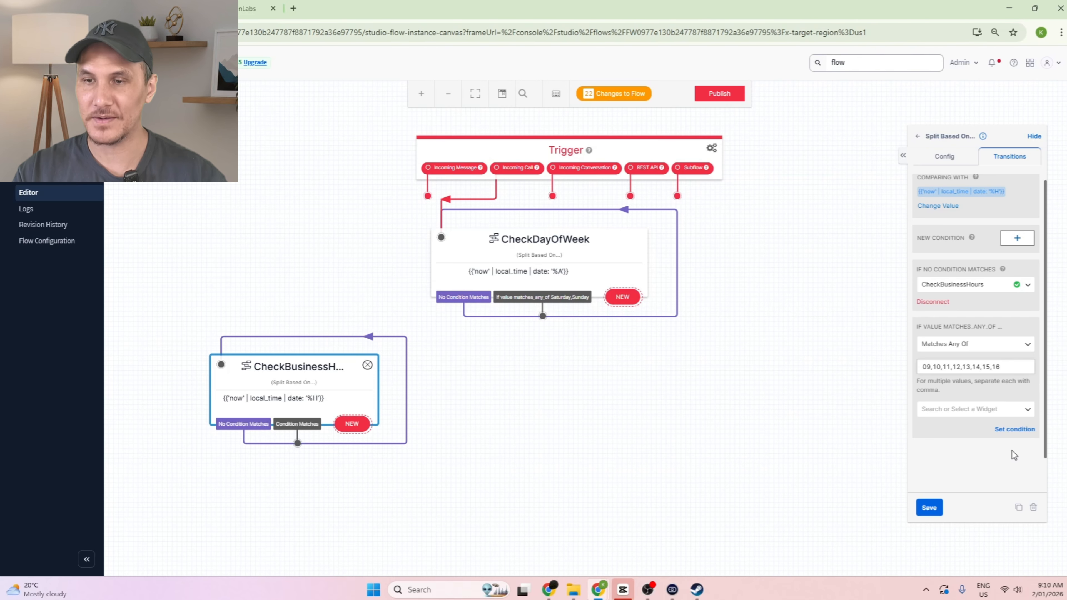
{"action": "left_click", "coordinate": [929, 507]}
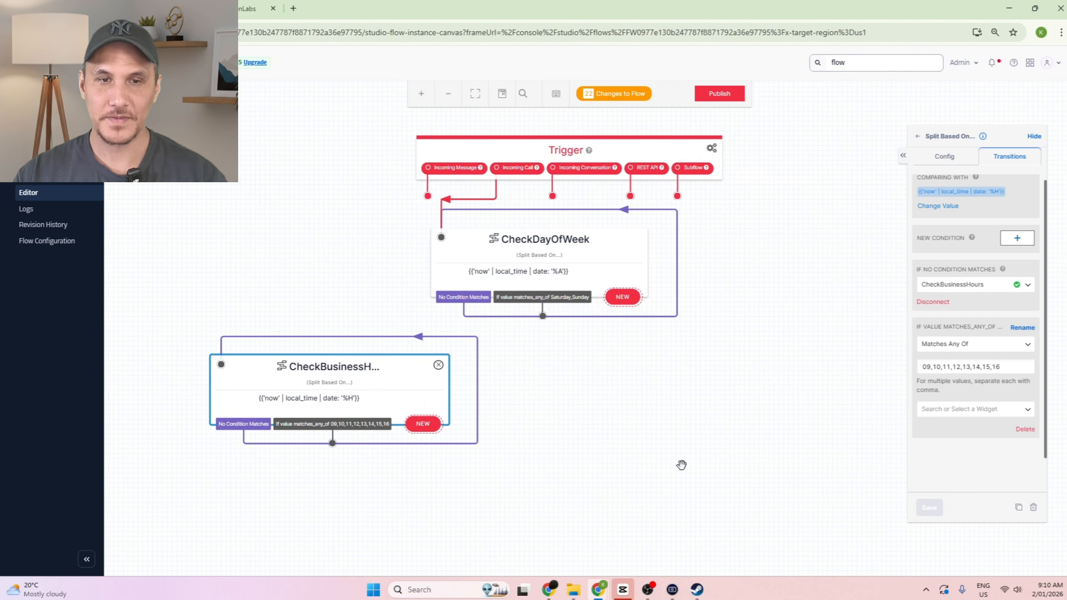
Step: Reroute CheckDayOfWeek's no-condition-match transition to CheckBusinessHours and save
{"action": "left_click", "coordinate": [631, 428]}
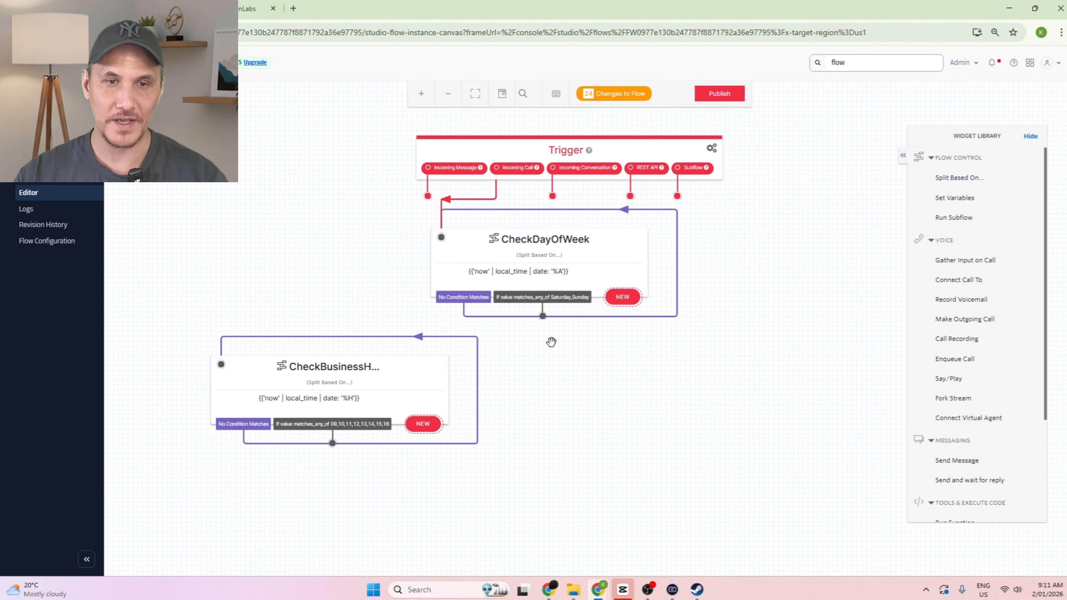
{"action": "left_click", "coordinate": [609, 318]}
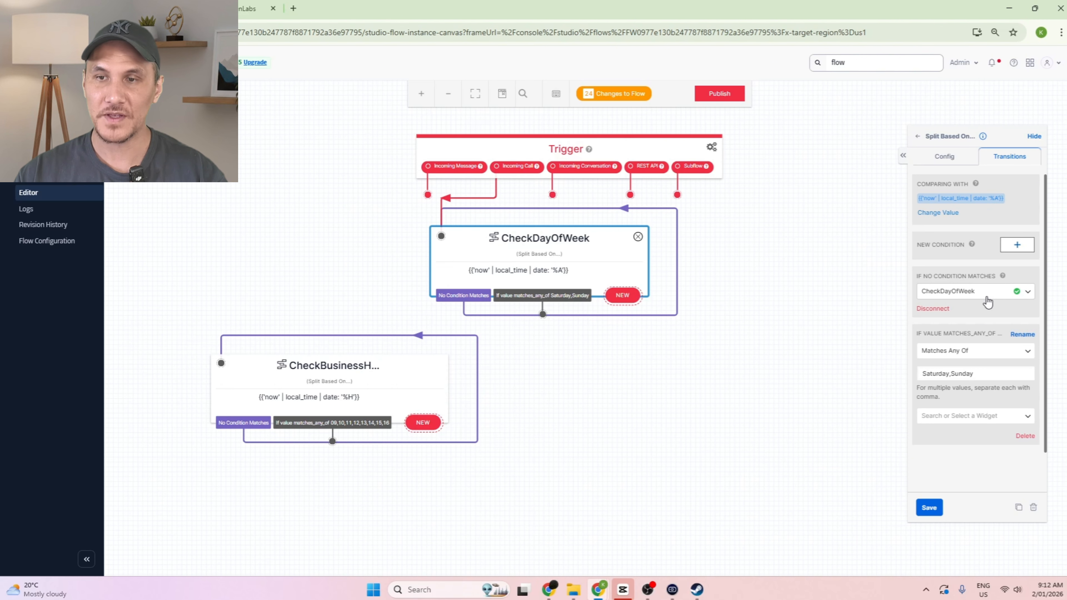
{"action": "left_click", "coordinate": [987, 302]}
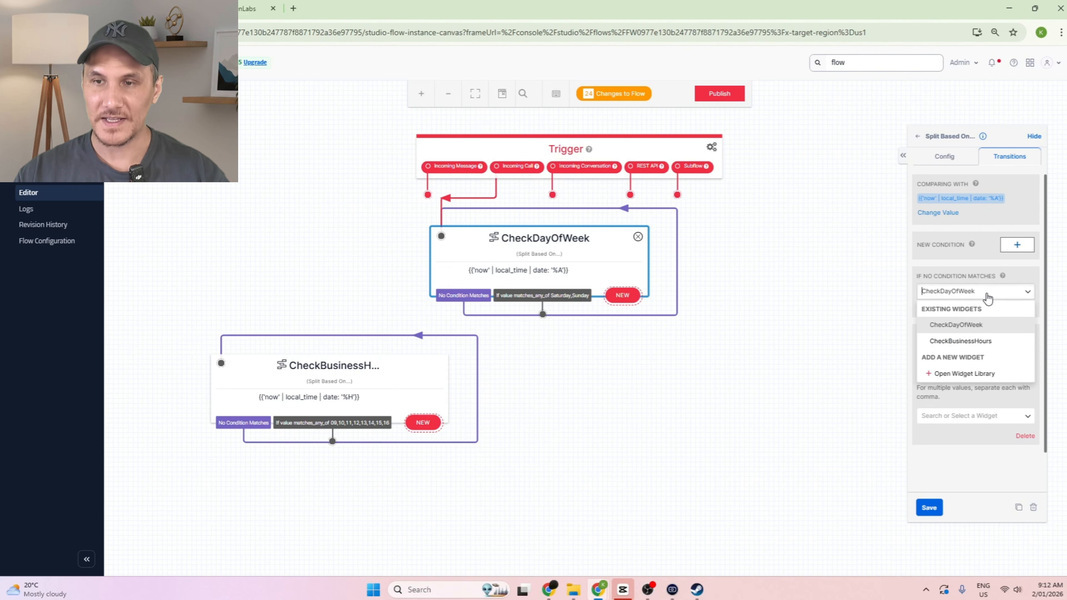
{"action": "left_click", "coordinate": [981, 342]}
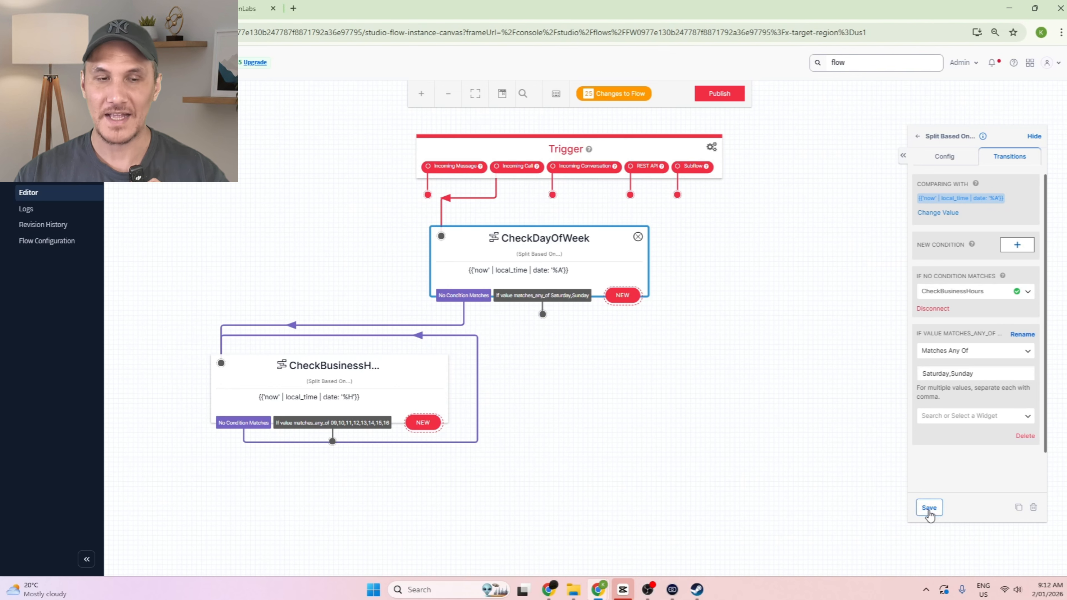
{"action": "left_click", "coordinate": [929, 507]}
{"action": "left_click", "coordinate": [752, 443]}
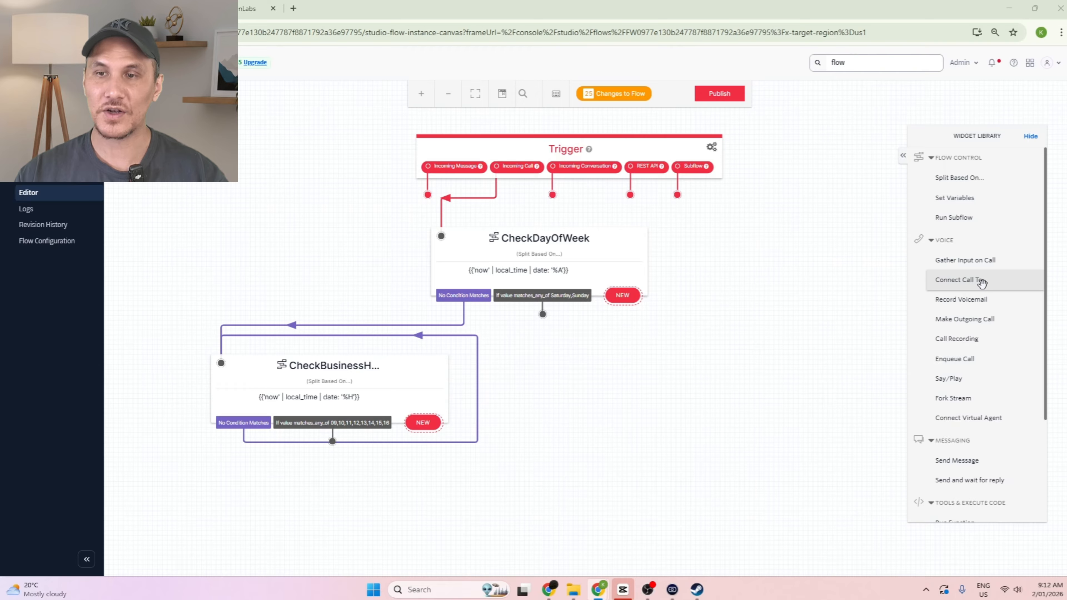
Step: Add a Connect Call To widget below CheckBusinessHours, name it ForwardToMe, and save it
{"action": "left_click_drag", "start_coordinate": [981, 283], "coordinate": [206, 530]}
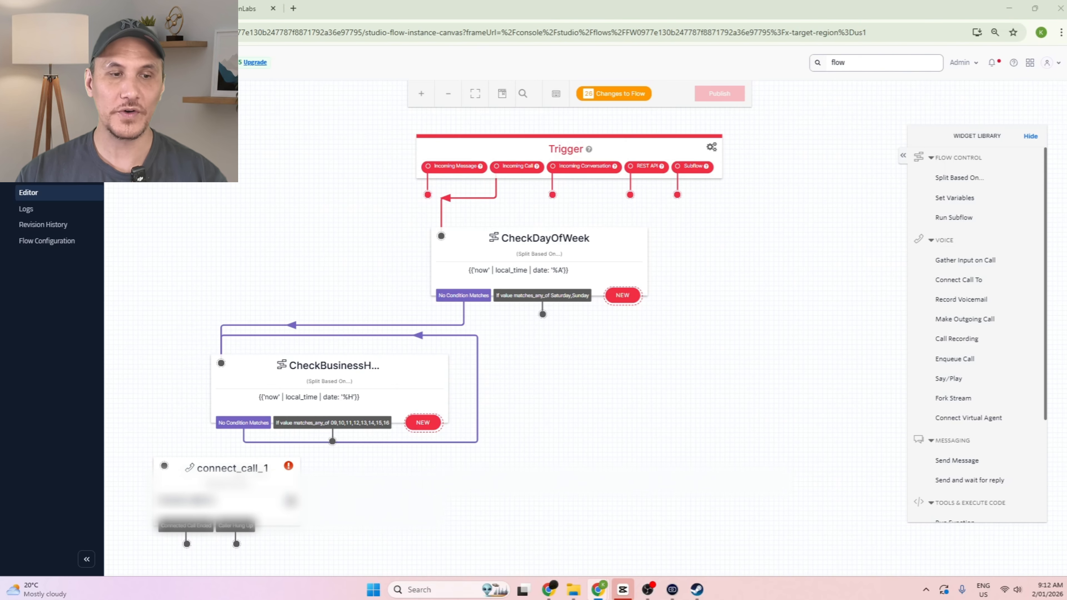
{"action": "left_click", "coordinate": [257, 494]}
{"action": "double_click", "coordinate": [956, 202]}
{"action": "type", "text": "ForwardToMe"}
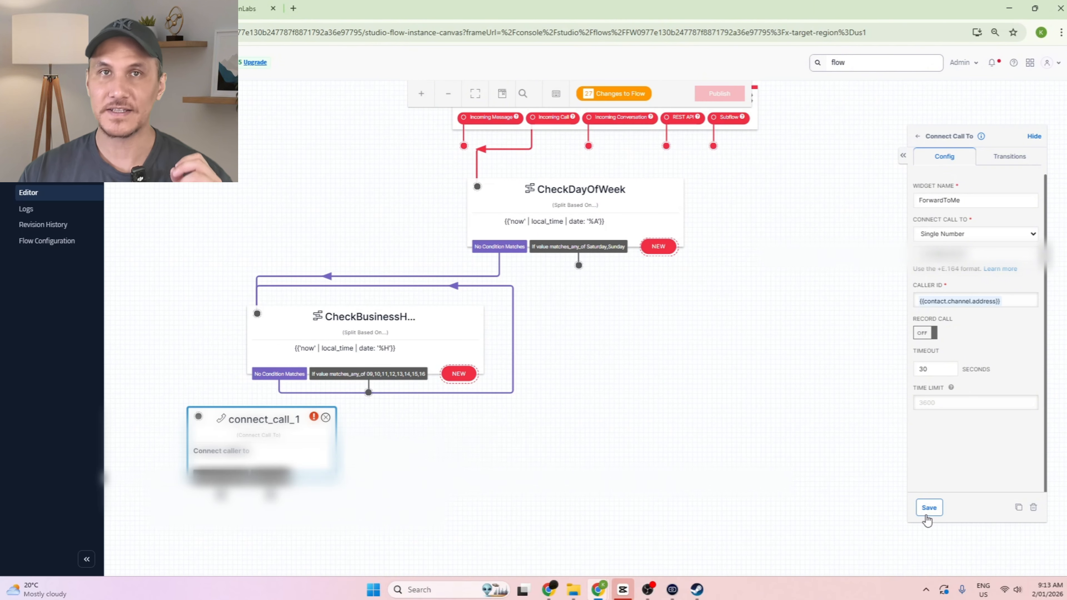
{"action": "left_click", "coordinate": [929, 509]}
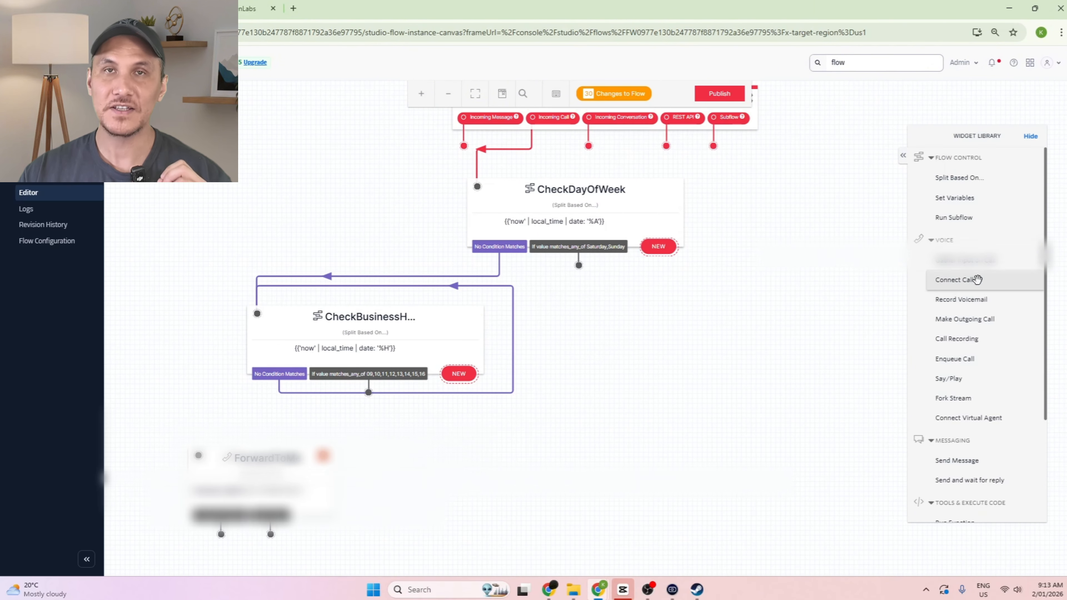
Step: Add a second Connect Call To widget, name it ForwardToAI, and save it
{"action": "left_click_drag", "start_coordinate": [974, 284], "coordinate": [586, 479]}
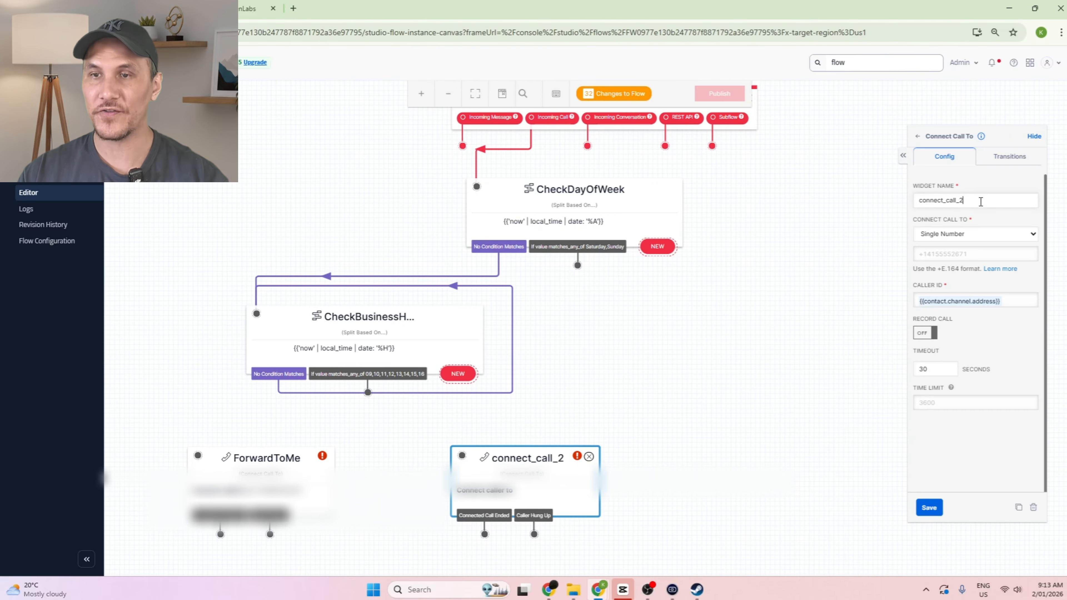
{"action": "double_click", "coordinate": [980, 202]}
{"action": "type", "text": "ForwardToAI"}
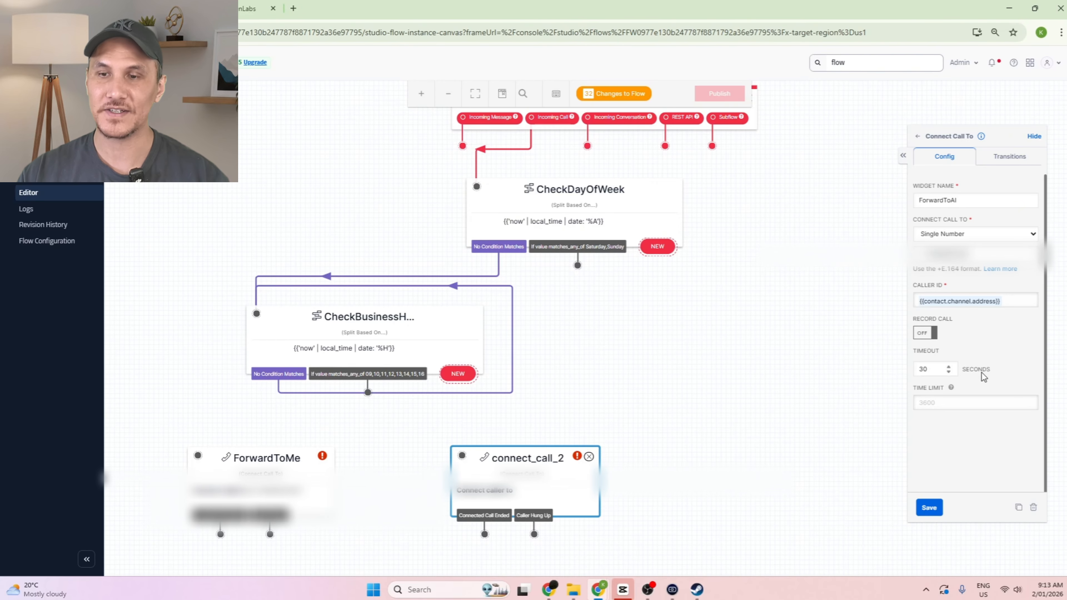
{"action": "left_click", "coordinate": [929, 508]}
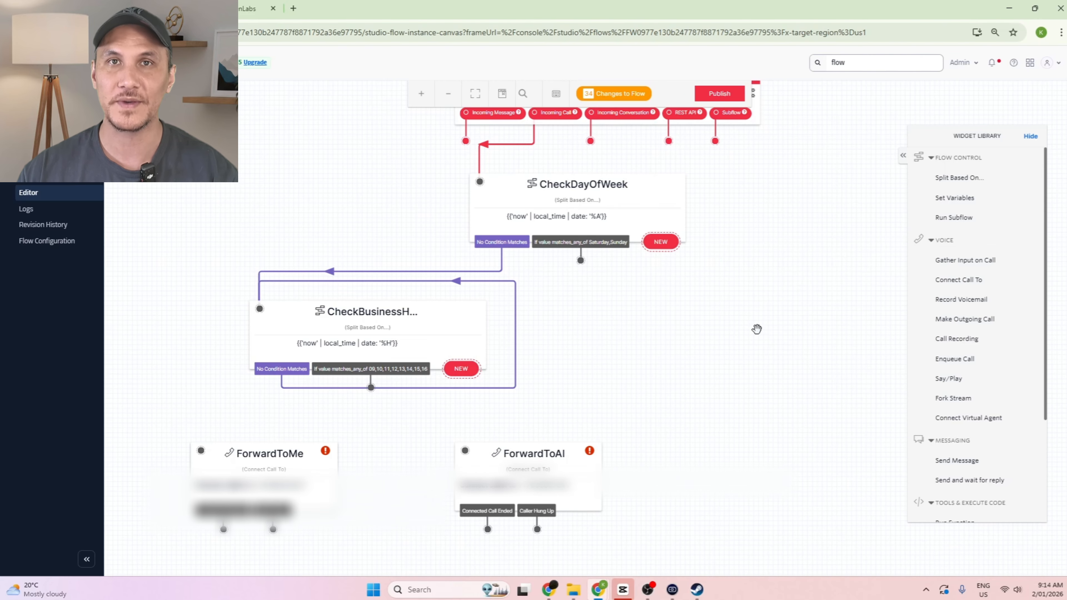
Step: Route CheckDayOfWeek's Saturday,Sunday condition to ForwardToAI and move the ForwardToAI widget further right
{"action": "left_click", "coordinate": [615, 194]}
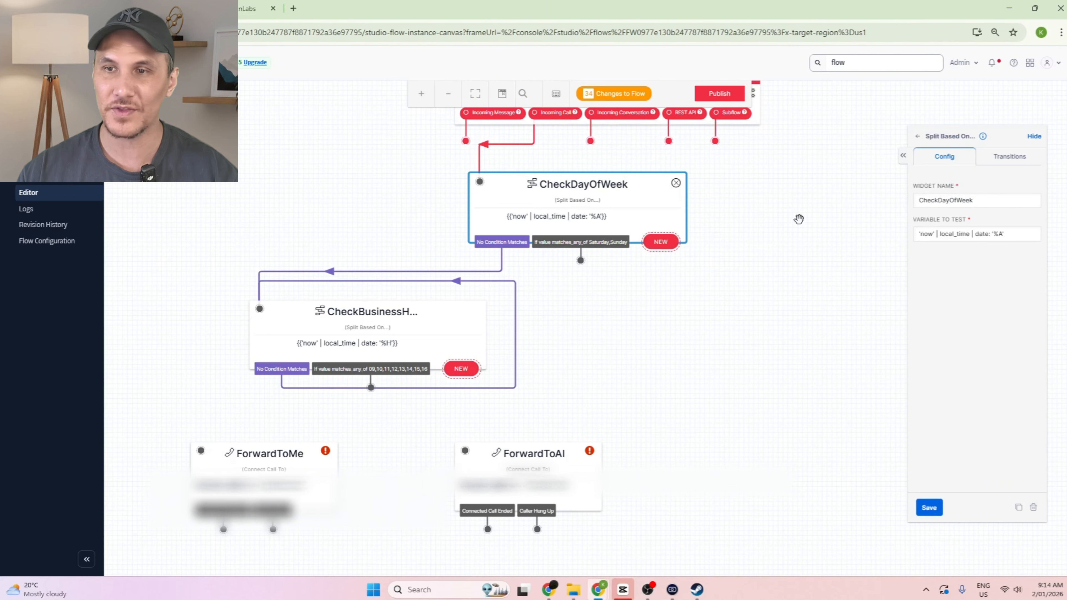
{"action": "left_click", "coordinate": [1010, 159]}
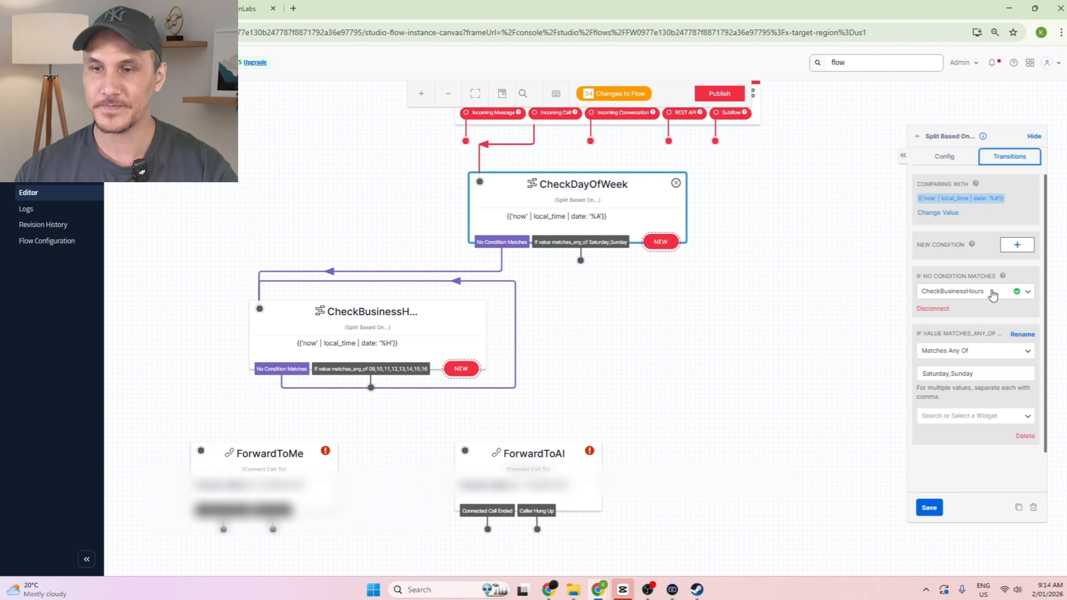
{"action": "left_click", "coordinate": [999, 424]}
{"action": "left_click", "coordinate": [977, 461]}
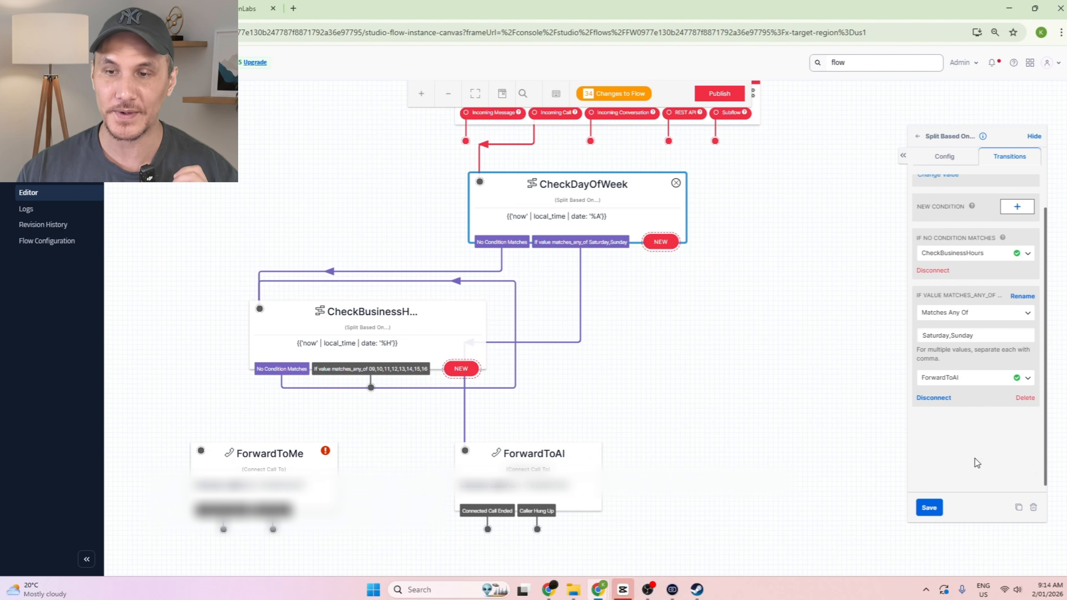
{"action": "left_click_drag", "start_coordinate": [536, 481], "coordinate": [654, 507]}
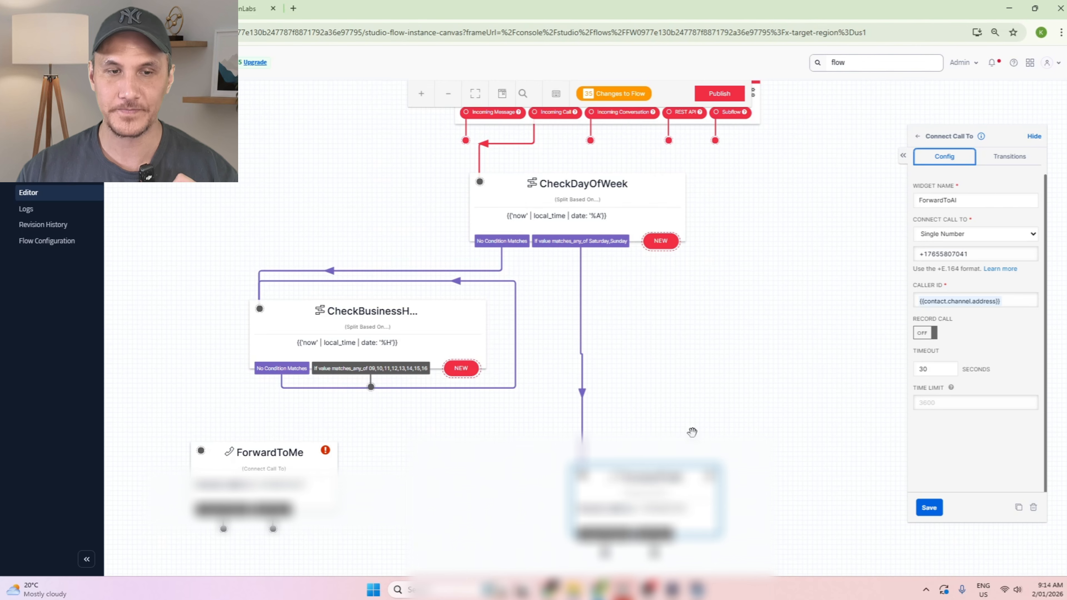
Step: Route CheckBusinessHours' hours condition to ForwardToMe and its no-condition-match transition to ForwardToAI, then save
{"action": "left_click", "coordinate": [420, 322]}
{"action": "left_click", "coordinate": [1012, 163]}
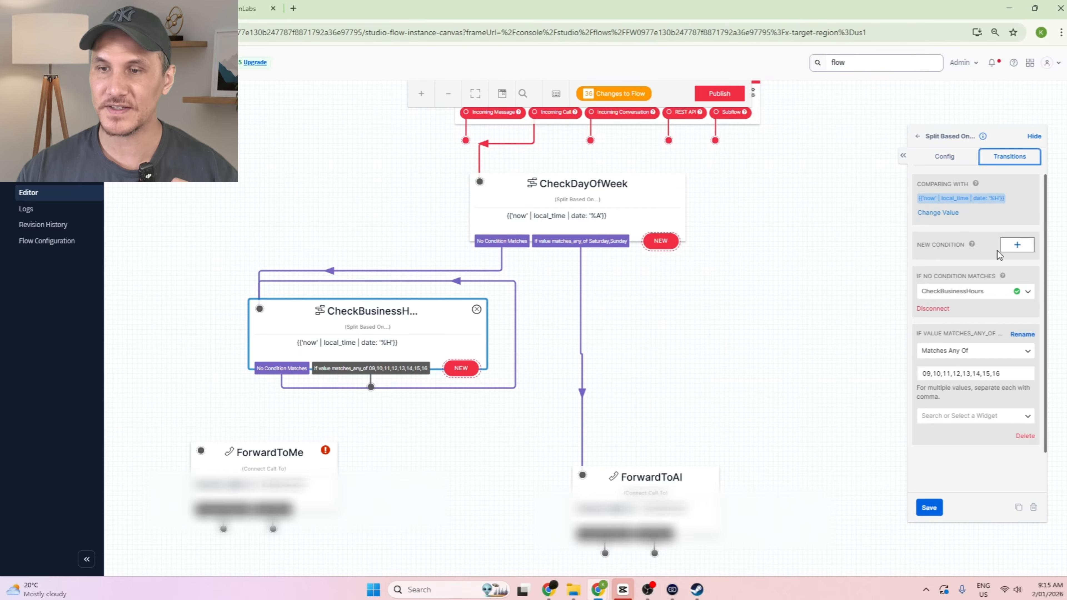
{"action": "scroll", "coordinate": [966, 303], "scroll_direction": "down", "scroll_amount": 1}
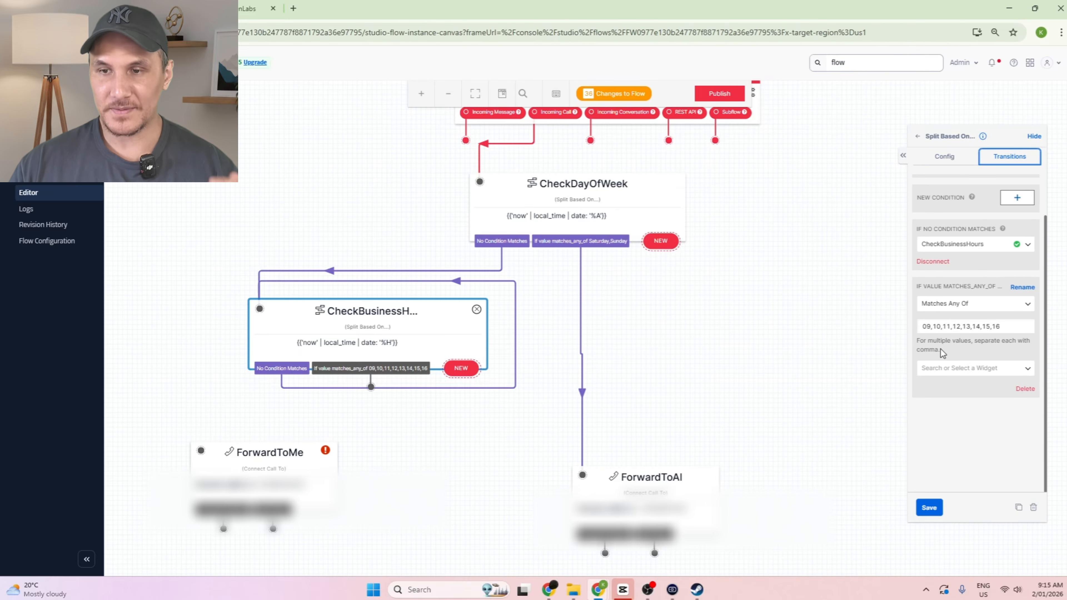
{"action": "left_click", "coordinate": [958, 369]}
{"action": "scroll", "coordinate": [1004, 403], "scroll_direction": "down", "scroll_amount": 1}
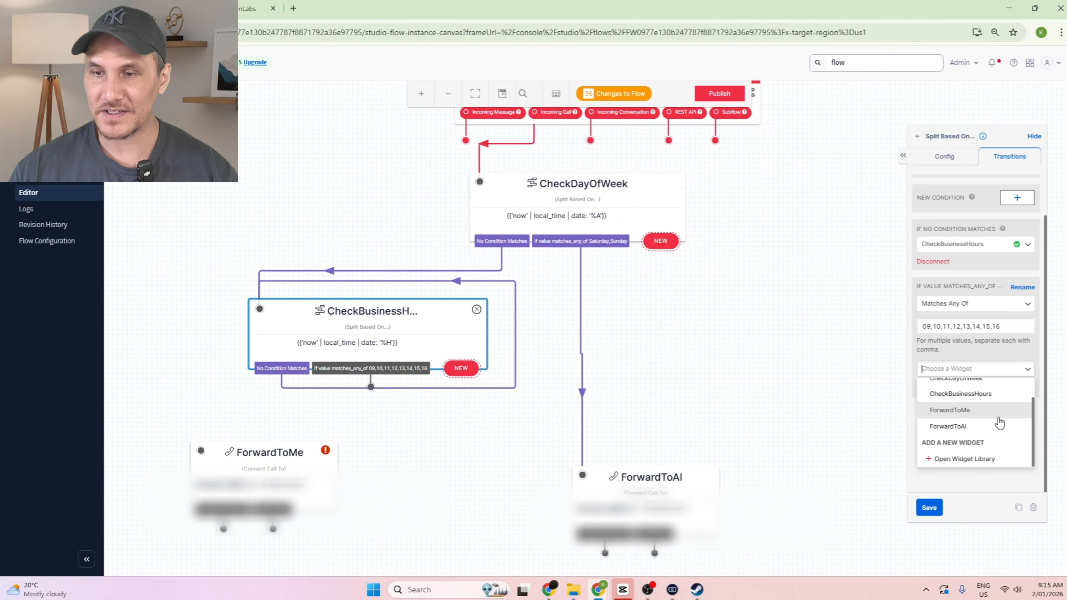
{"action": "left_click", "coordinate": [974, 413]}
{"action": "left_click", "coordinate": [970, 291]}
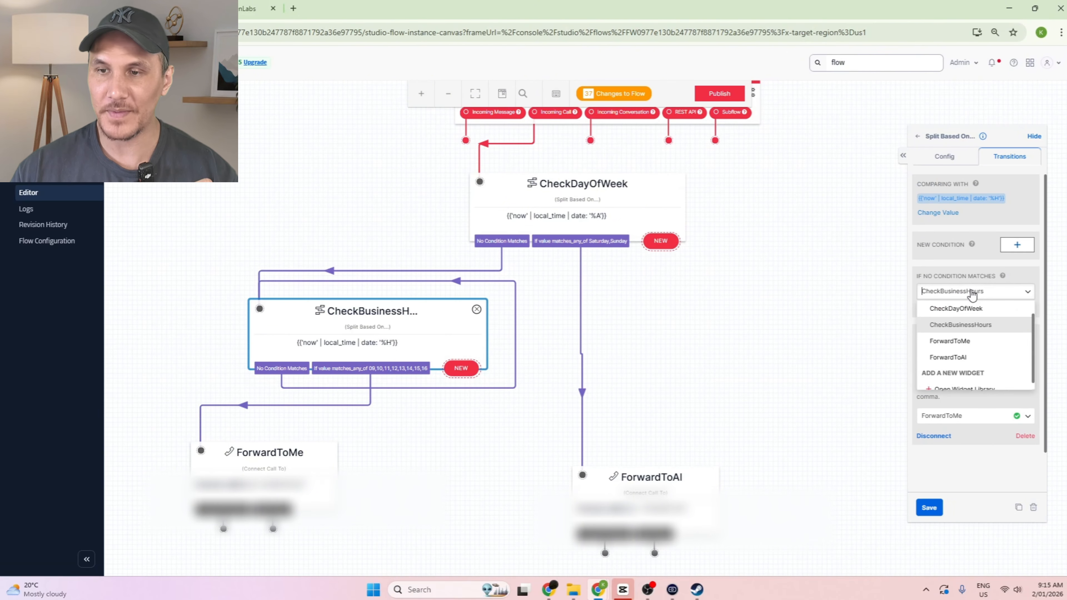
{"action": "left_click", "coordinate": [965, 358]}
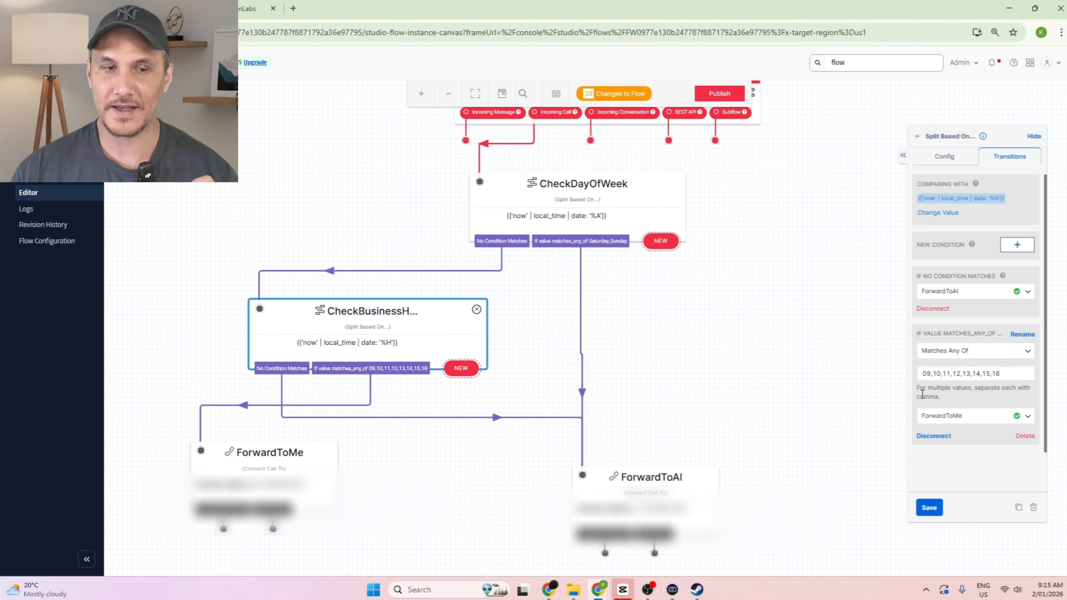
{"action": "left_click", "coordinate": [929, 513]}
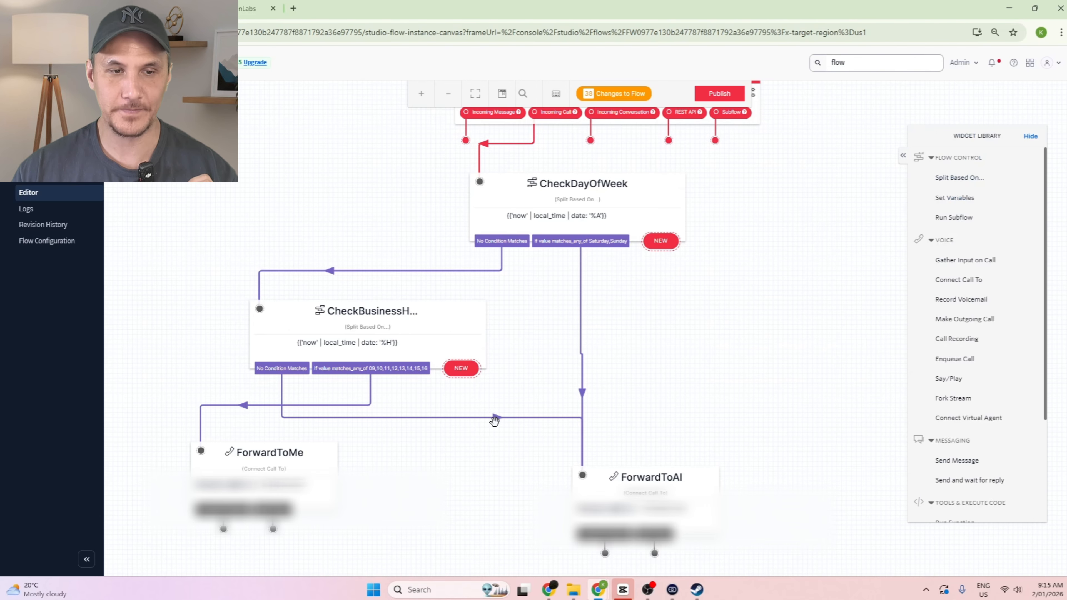
Step: Move the ForwardToMe widget under CheckBusinessHours and publish the flow
{"action": "left_click_drag", "start_coordinate": [309, 498], "coordinate": [425, 487]}
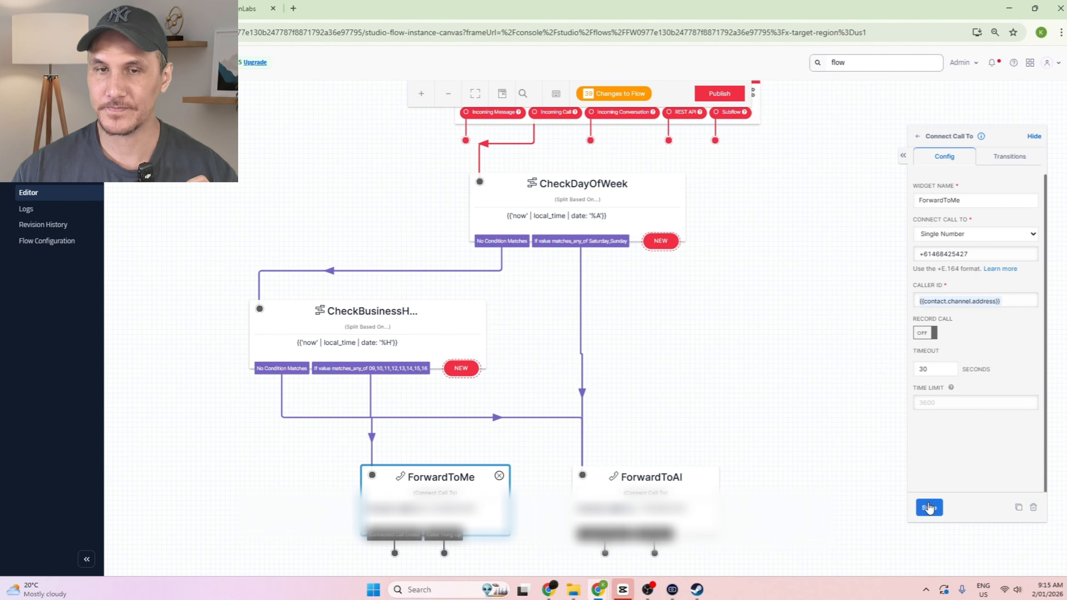
{"action": "left_click", "coordinate": [819, 220]}
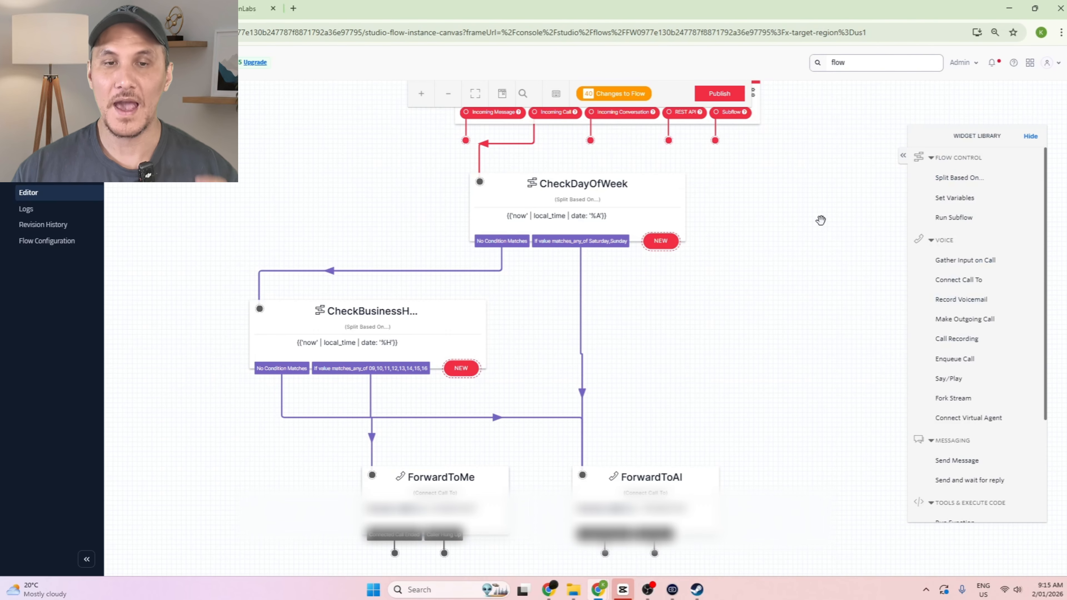
{"action": "left_click", "coordinate": [719, 94]}
{"action": "left_click", "coordinate": [682, 186]}
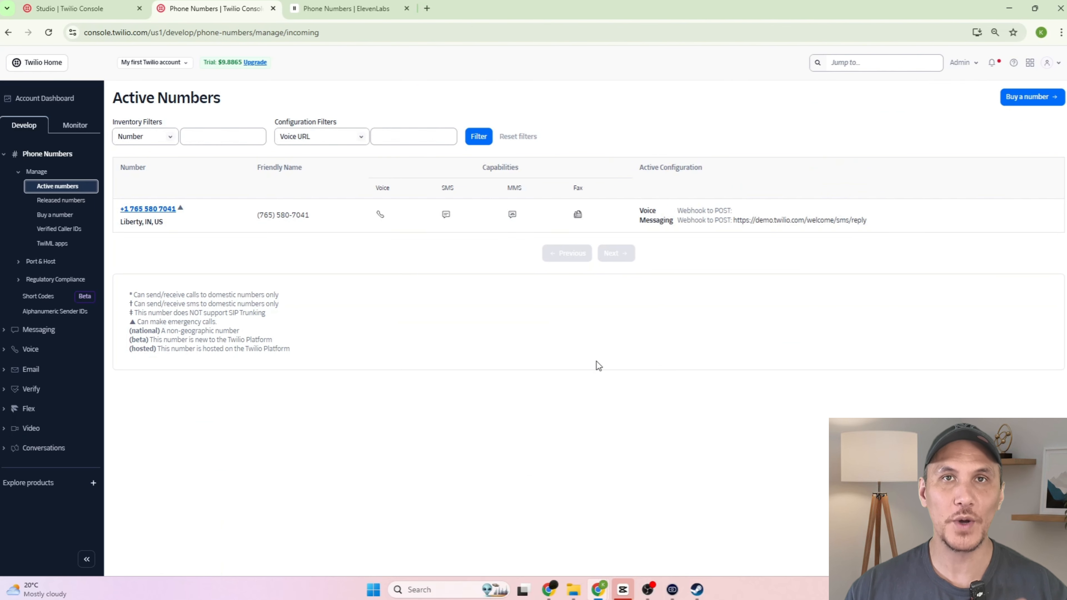
Step: Open the active phone number's configuration and set incoming calls to the Studio Flow Business Hours Routing DEMO
{"action": "left_click", "coordinate": [148, 209]}
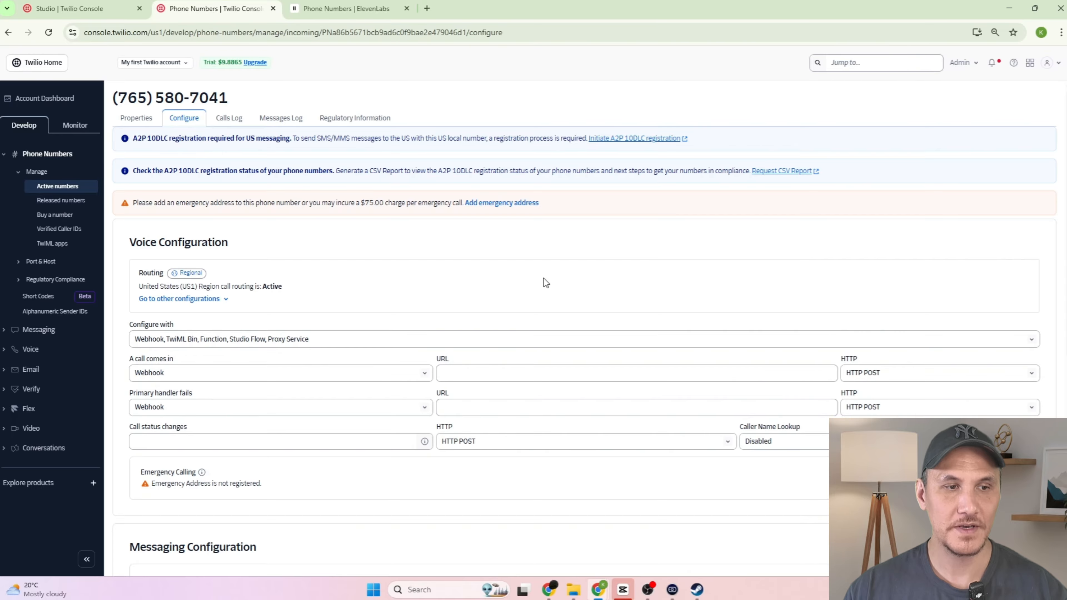
{"action": "scroll", "coordinate": [544, 278], "scroll_direction": "down", "scroll_amount": 1}
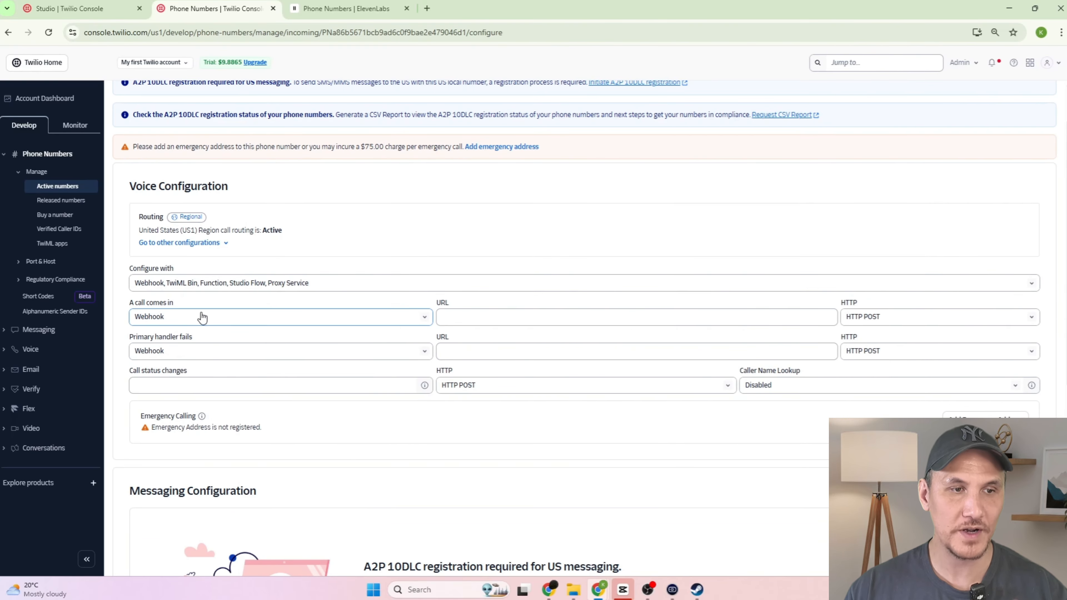
{"action": "left_click", "coordinate": [211, 323]}
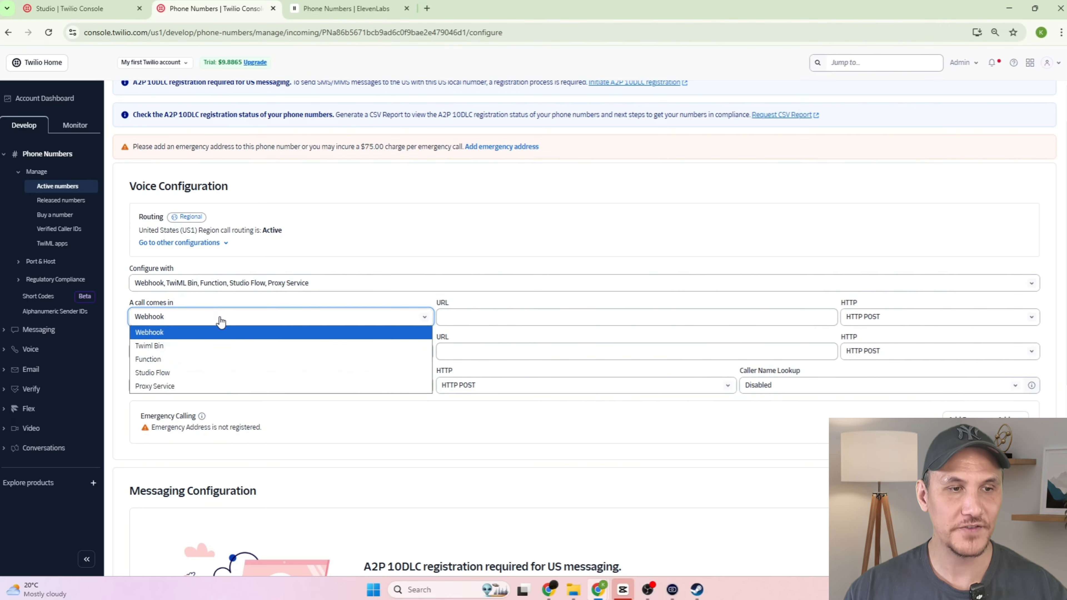
{"action": "left_click", "coordinate": [196, 377]}
{"action": "left_click", "coordinate": [534, 317]}
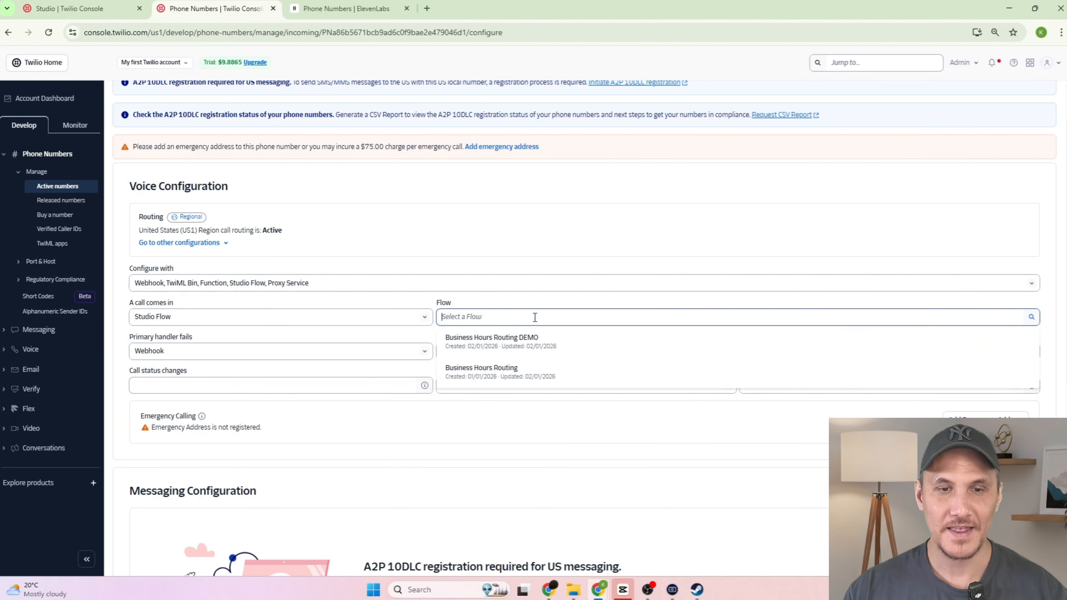
{"action": "left_click", "coordinate": [581, 350]}
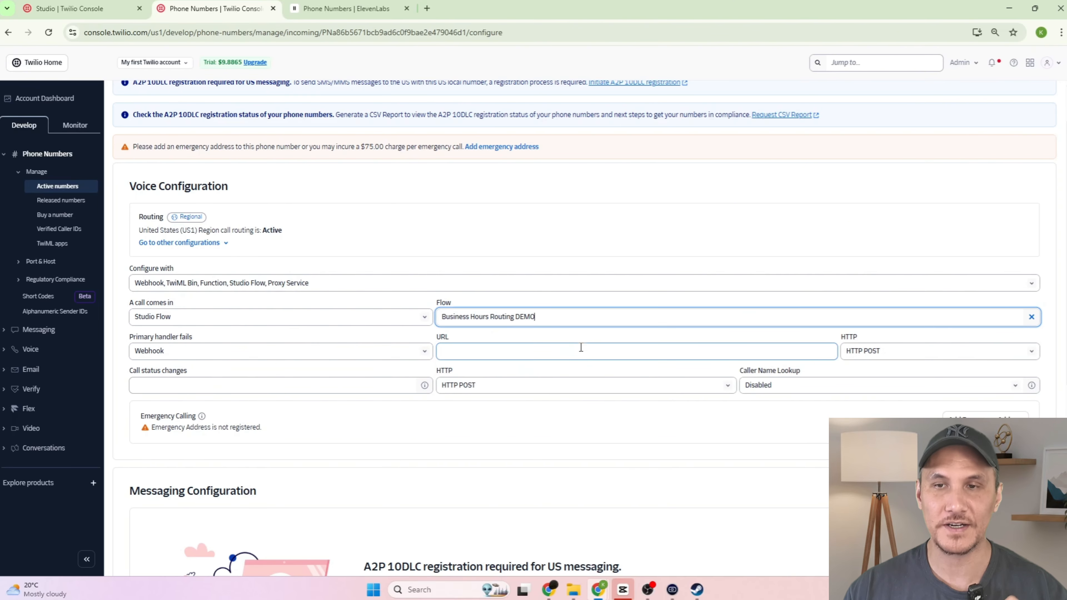
{"action": "scroll", "coordinate": [546, 371], "scroll_direction": "down", "scroll_amount": 7}
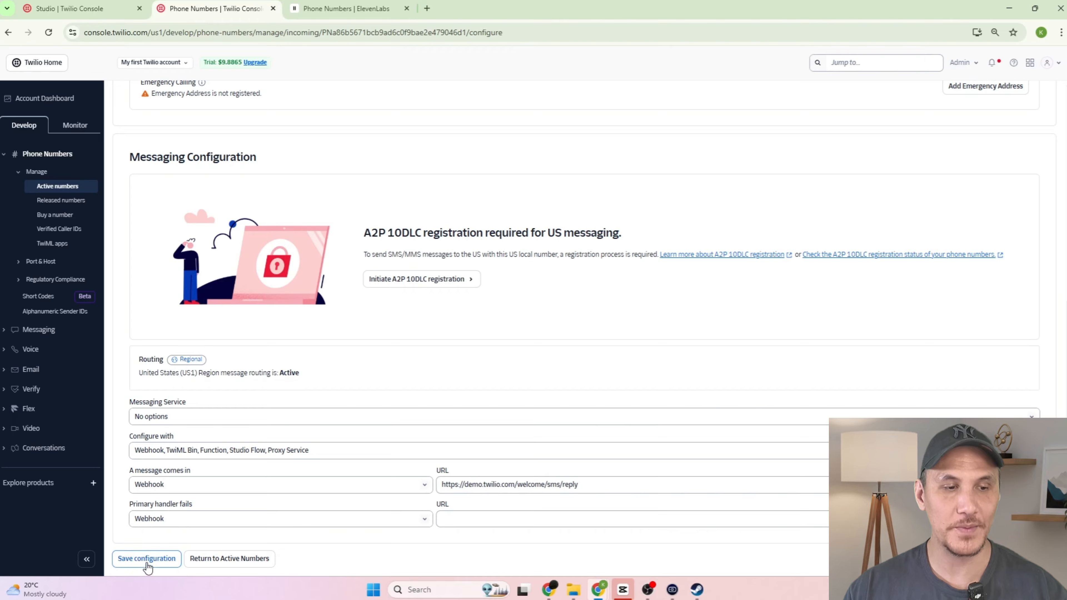